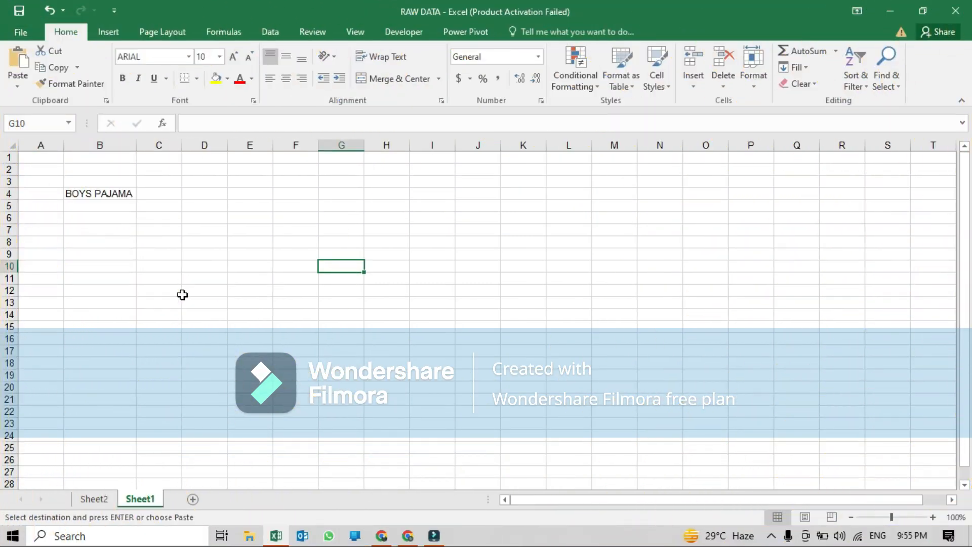
- Enter BOYS in C4 and PAJAMA in D4 next to the BOYS PAJAMA label
left_click(95, 195)
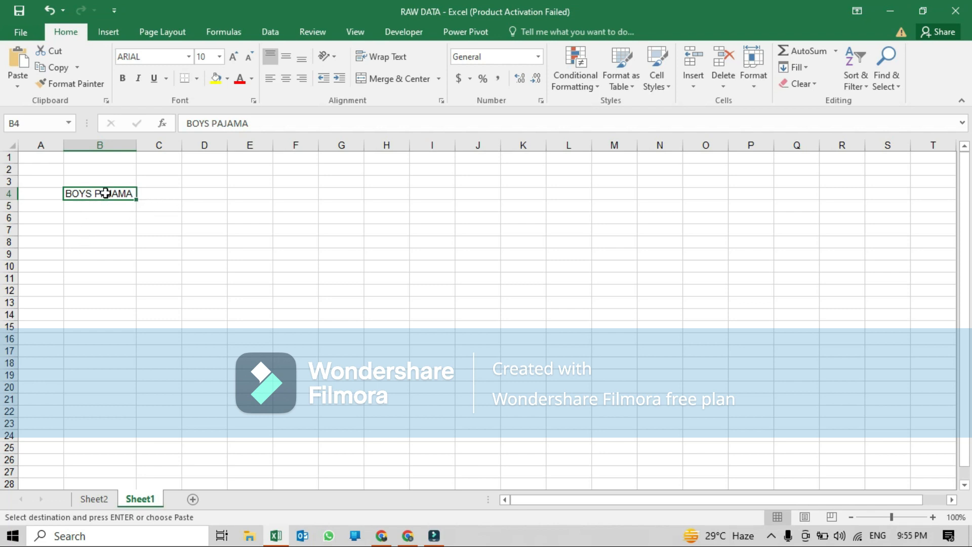
left_click(163, 191)
left_click(207, 198)
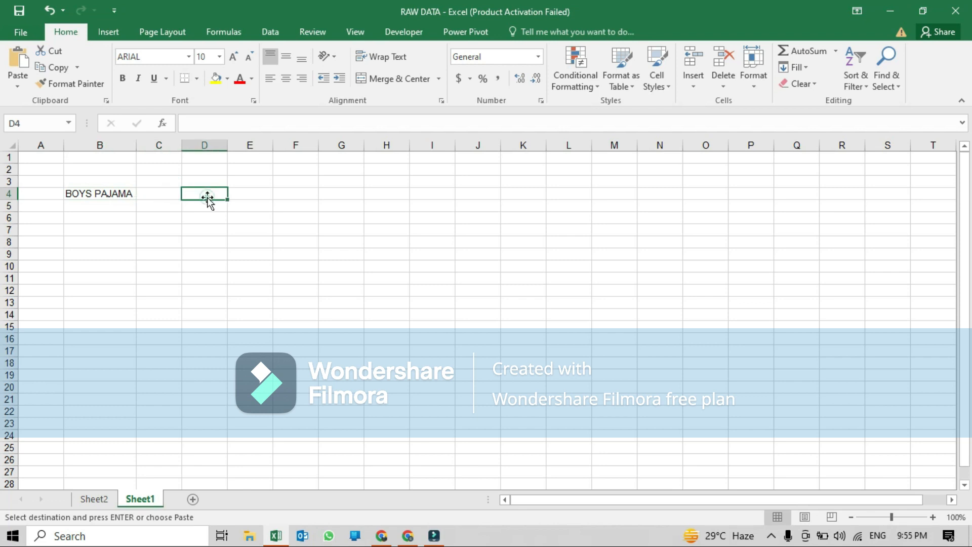
left_click(160, 196)
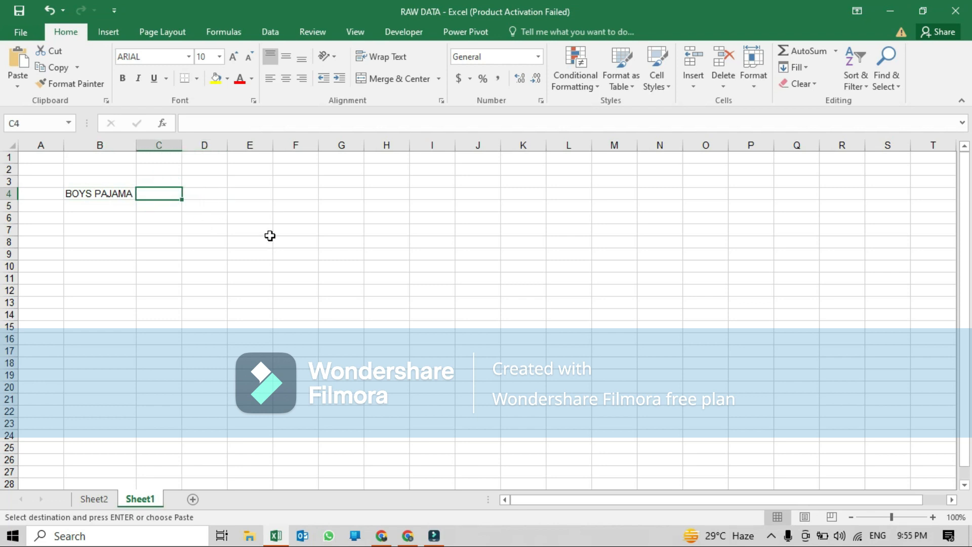
type("BOYS")
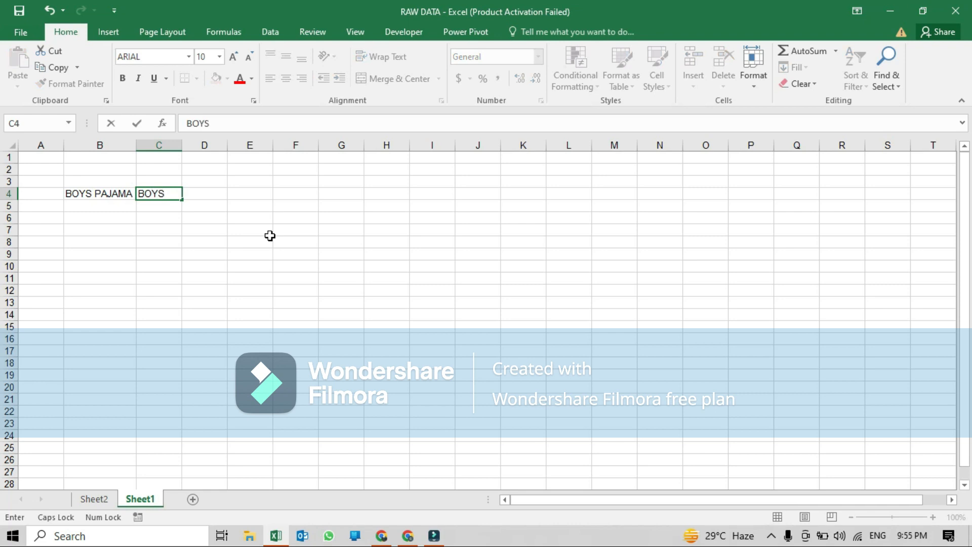
key("Tab")
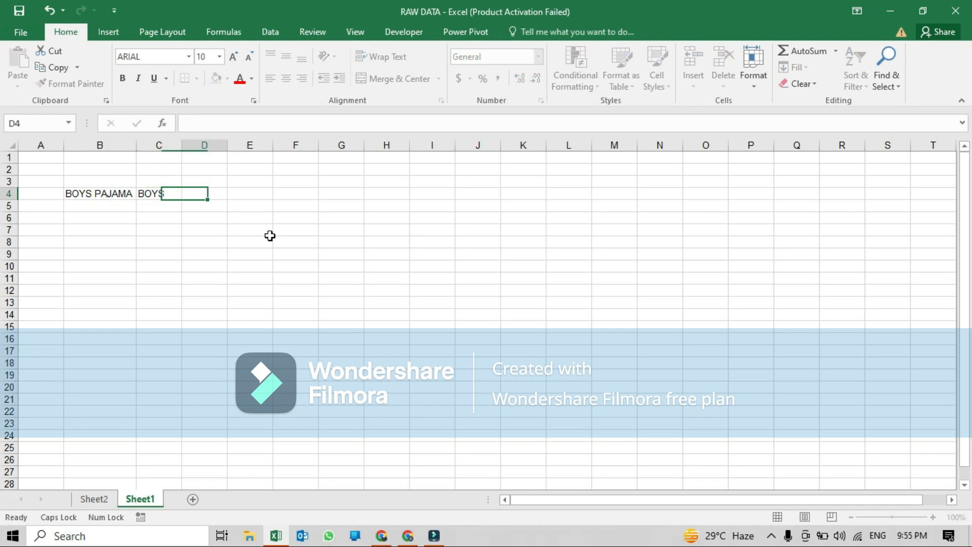
type("P")
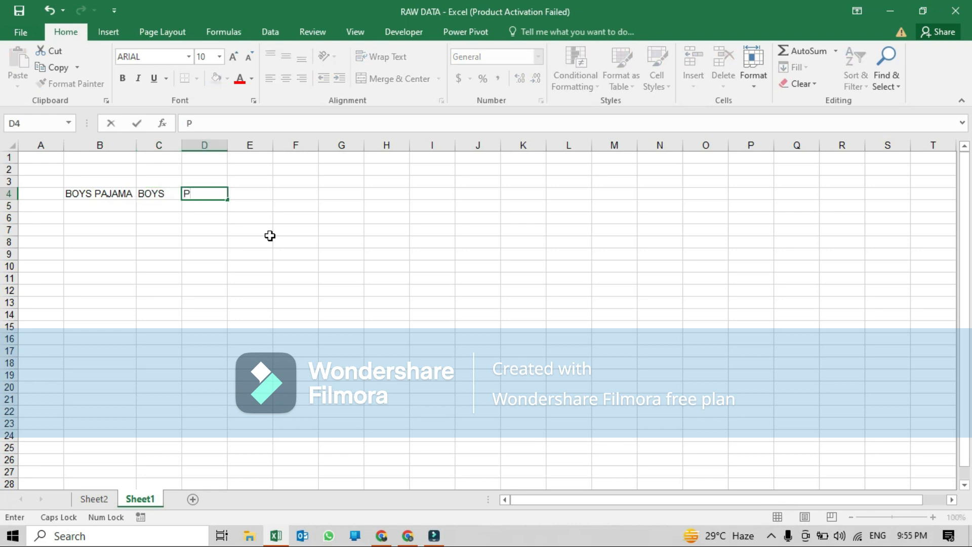
type("AJAMA")
key("Tab")
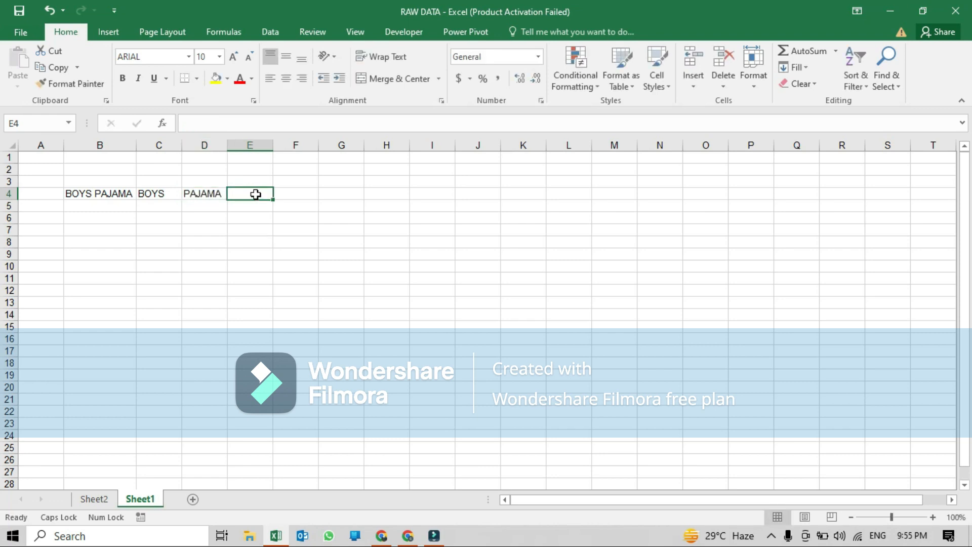
- Delete columns C through E to remove the typed words
left_click(165, 193)
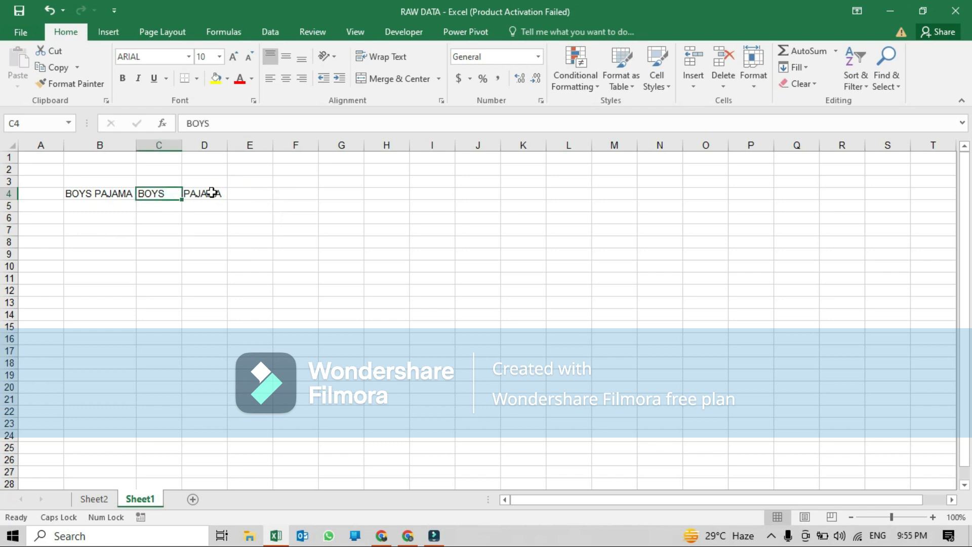
left_click(212, 192)
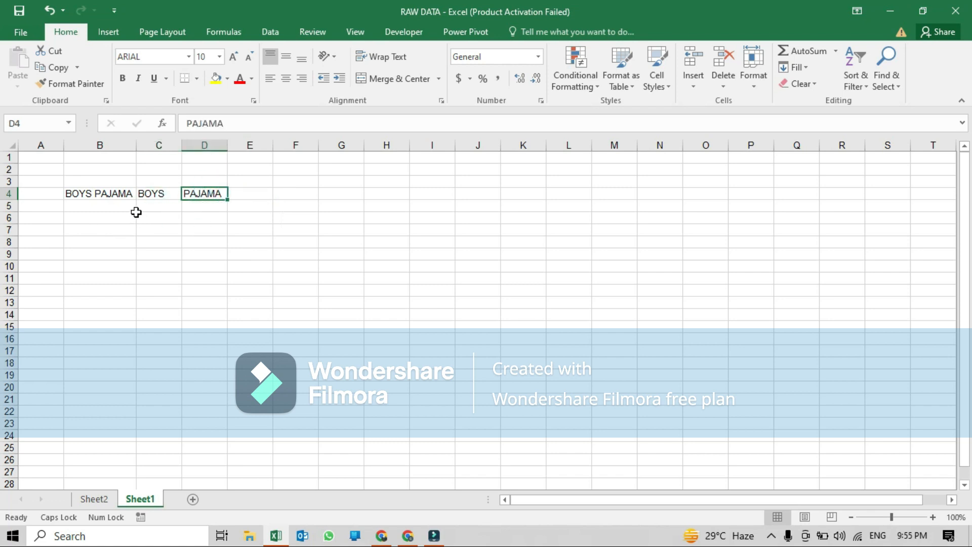
left_click_drag(158, 146, 253, 146)
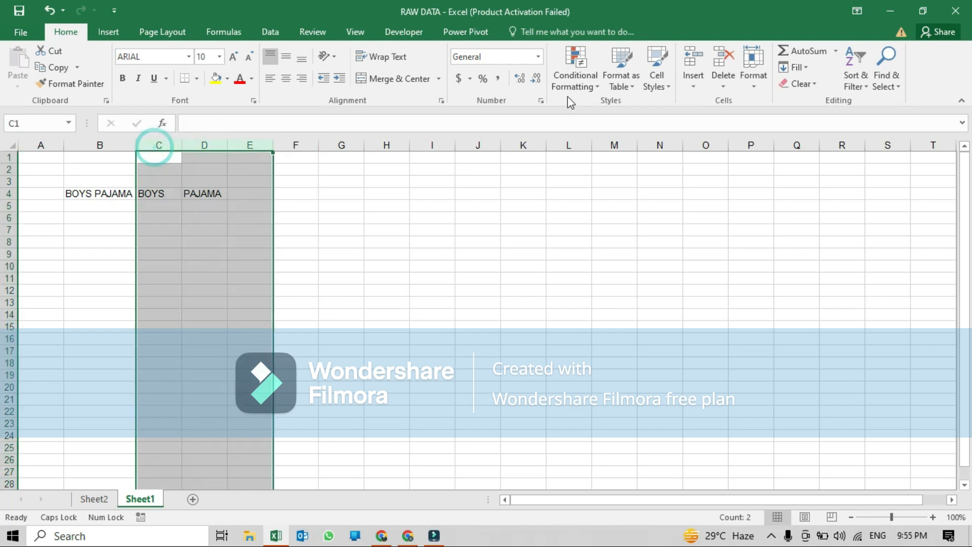
left_click(732, 55)
- Try running Text to Columns on the empty cell D4 and dismiss the message
left_click(189, 197)
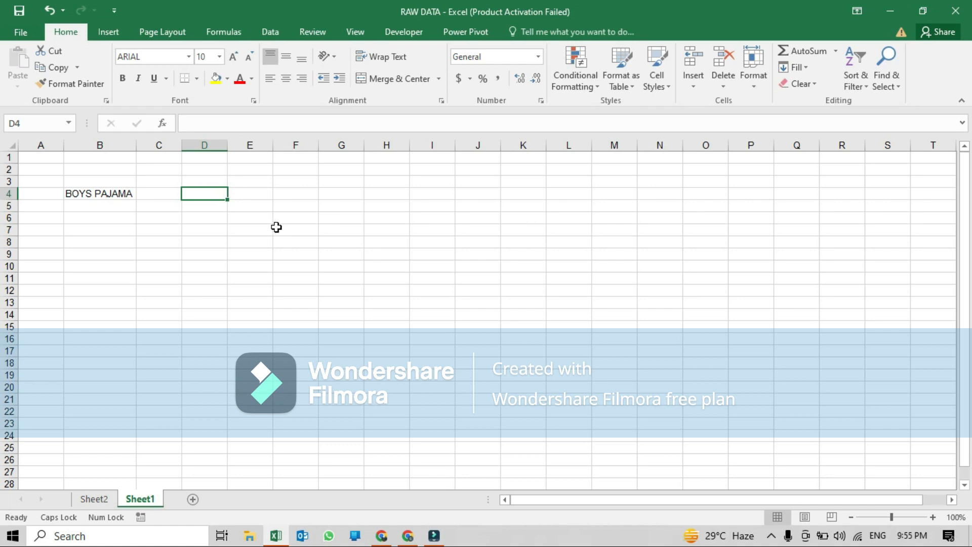
left_click(267, 33)
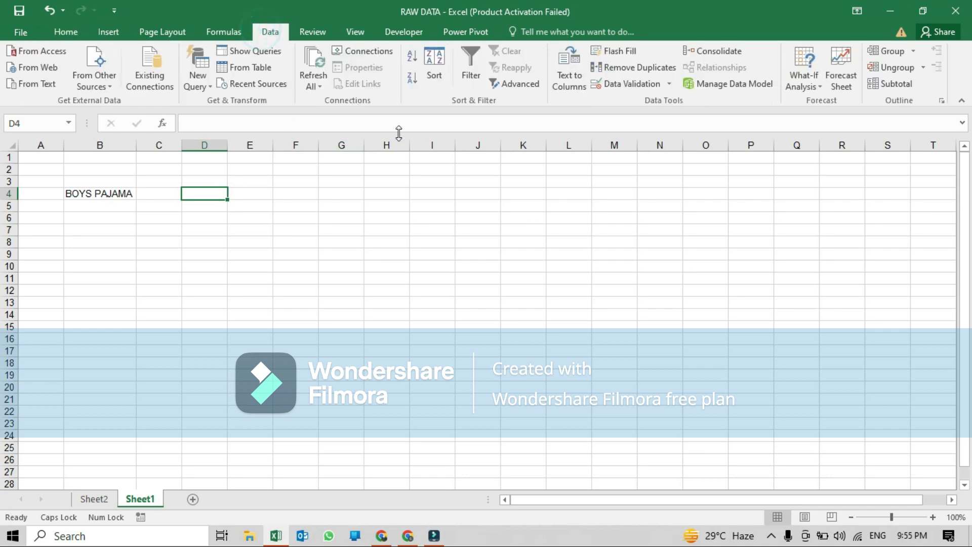
left_click(576, 81)
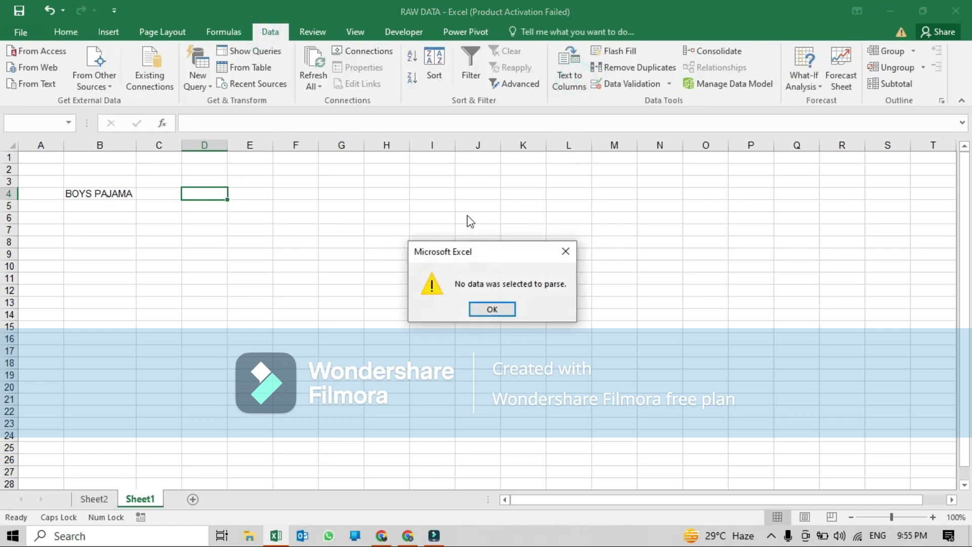
left_click(490, 308)
- Split B4 into separate columns with Text to Columns, using Space as the delimiter
left_click(124, 193)
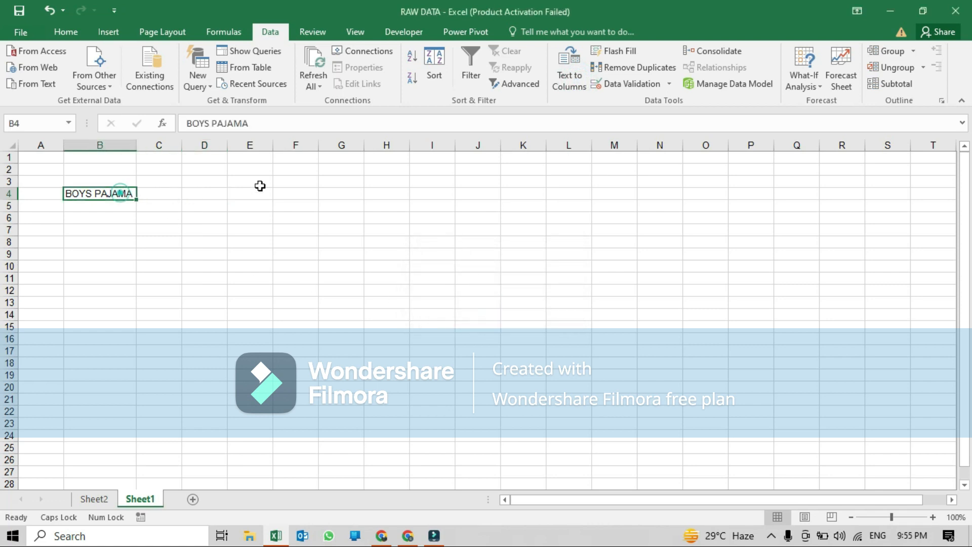
left_click(570, 79)
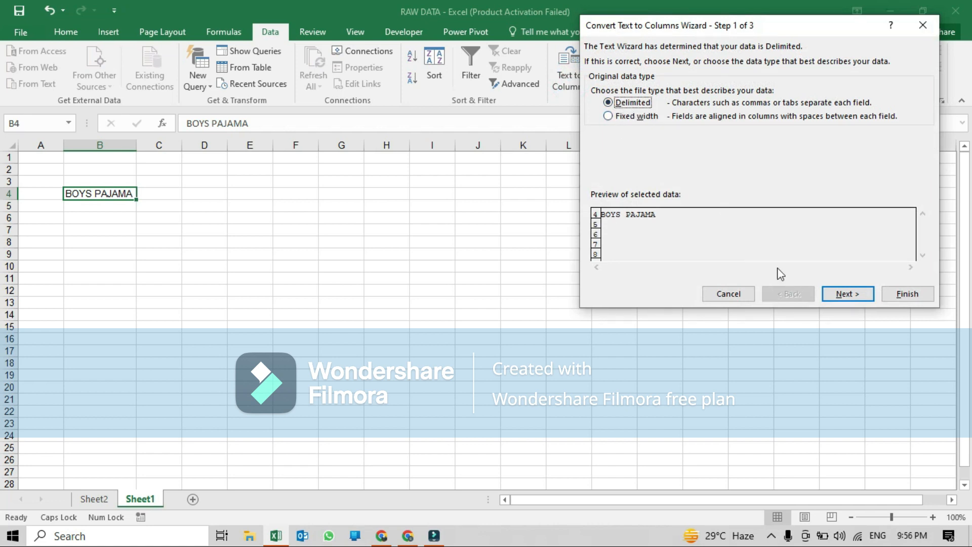
left_click(845, 297)
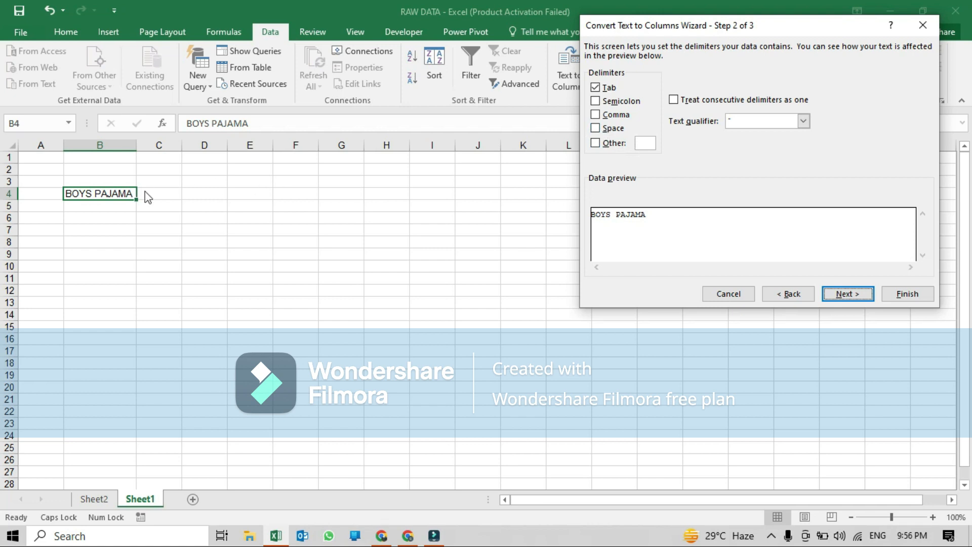
left_click(597, 130)
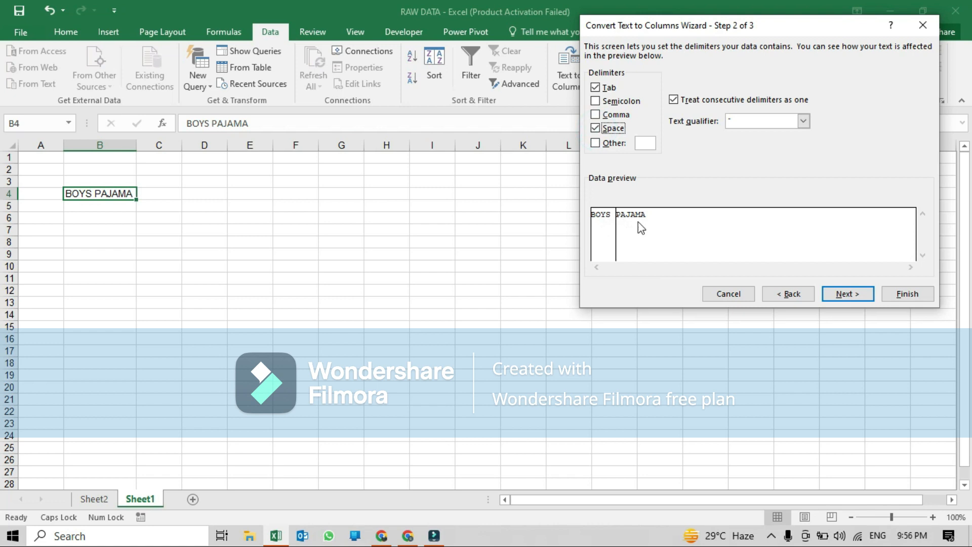
left_click(849, 294)
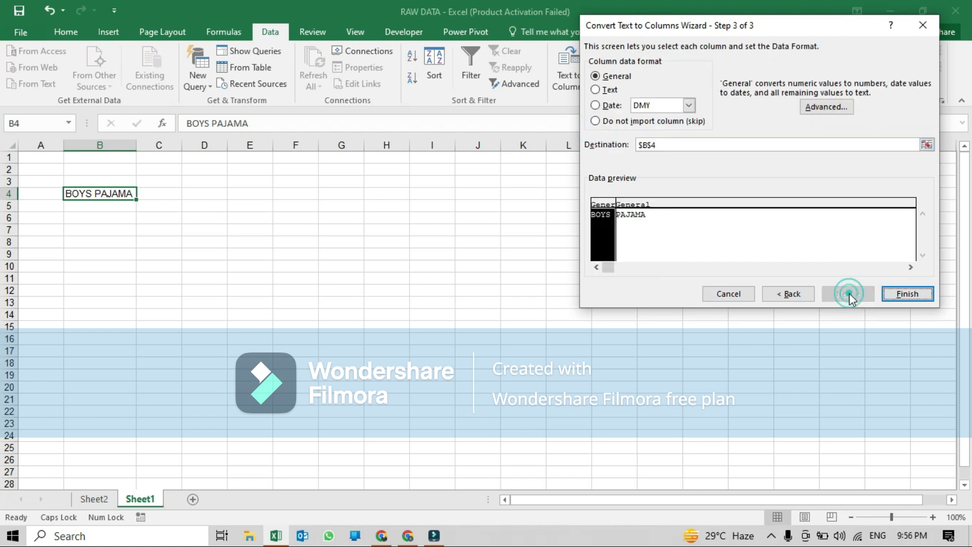
left_click(907, 294)
- Undo the text split of B4
left_click_drag(107, 193, 198, 193)
left_click(198, 270)
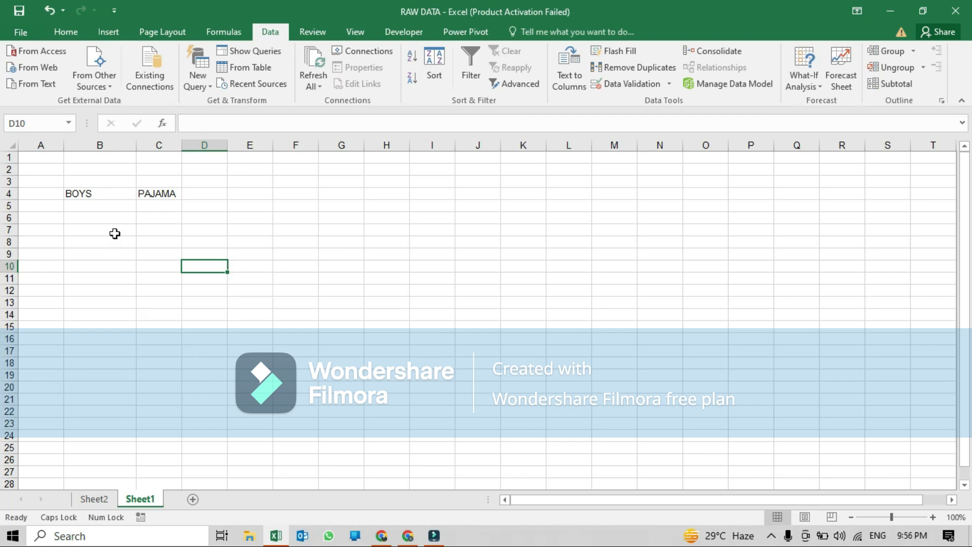
key("ctrl+z")
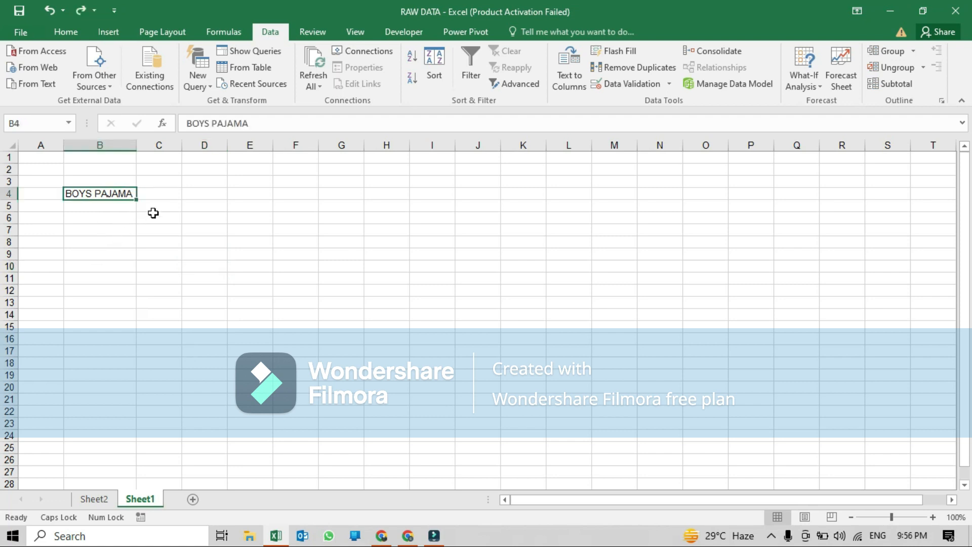
- Copy the item codes in B99 through B116 on Sheet2
left_click(170, 194)
left_click(94, 498)
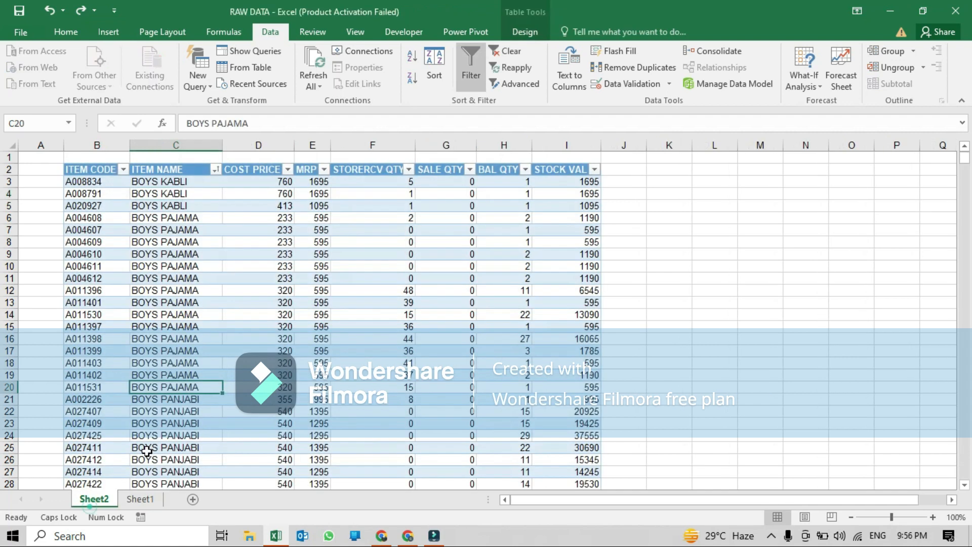
scroll(244, 213, "down", 5)
scroll(243, 214, "down", 20)
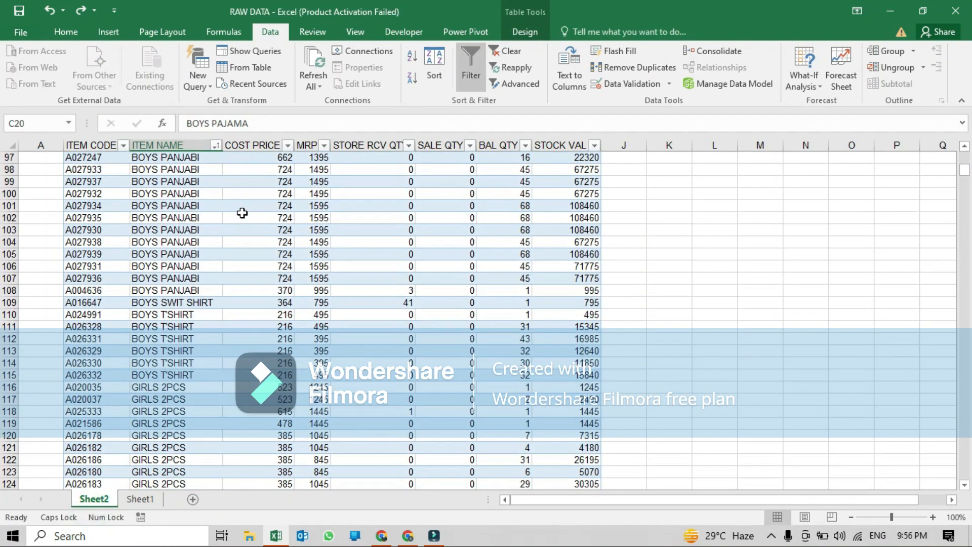
left_click_drag(84, 181, 84, 386)
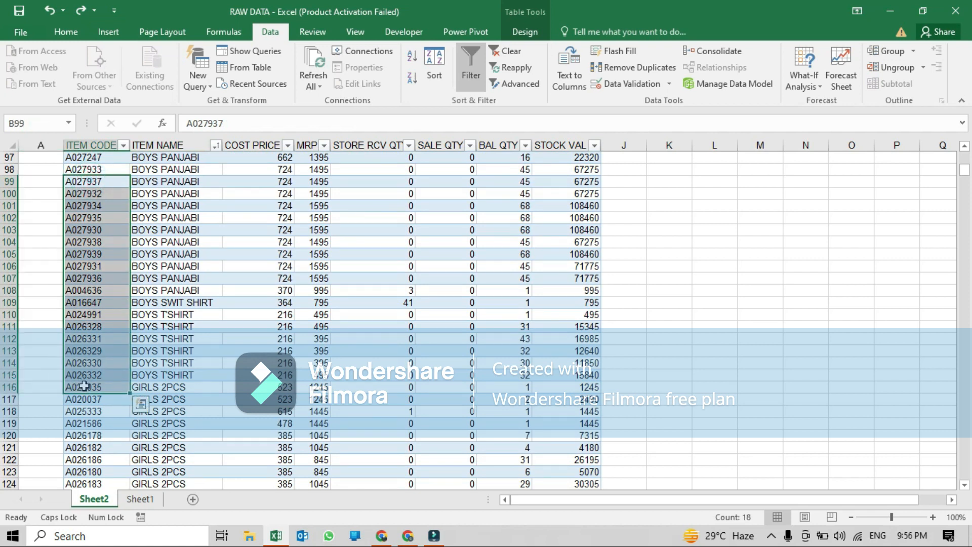
key("ctrl+c")
- Paste the copied item codes into Sheet1 starting at D4
left_click(140, 498)
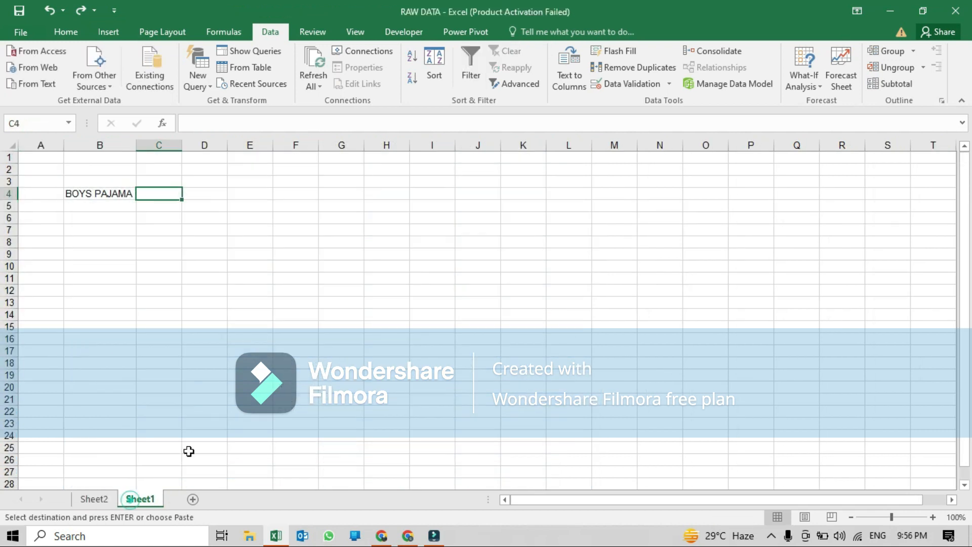
left_click(211, 194)
right_click(211, 196)
left_click(267, 257)
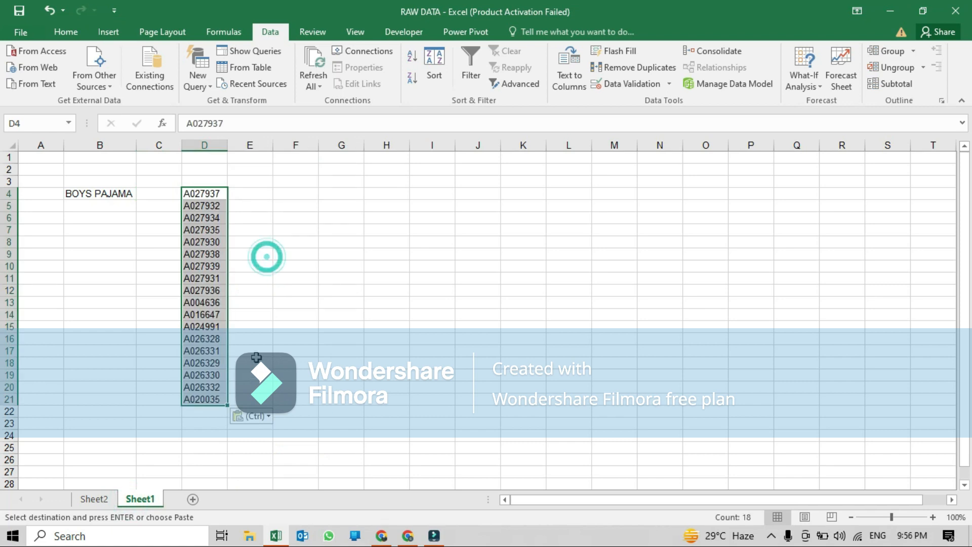
left_click(262, 192)
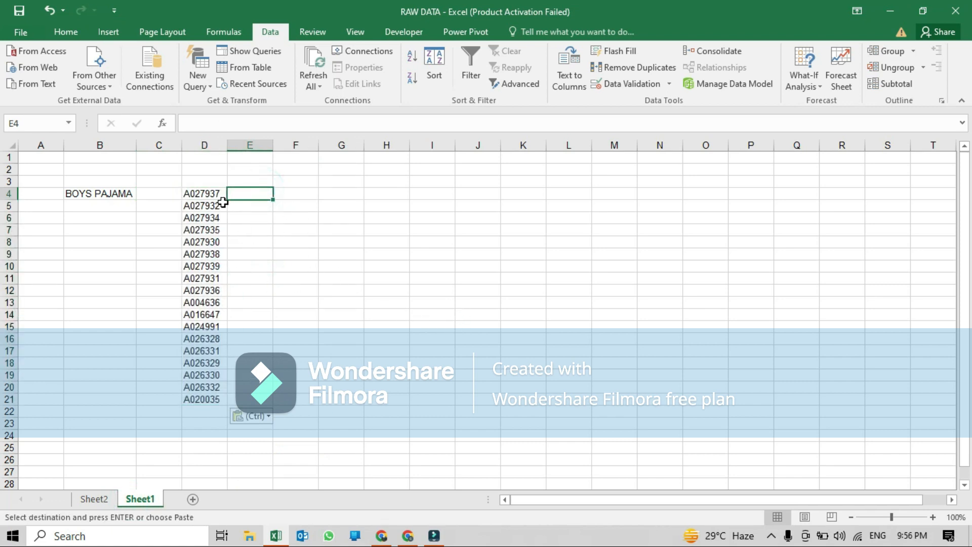
- Open Text to Columns on column D, uncheck Space and set 0 as the Other delimiter
left_click(207, 145)
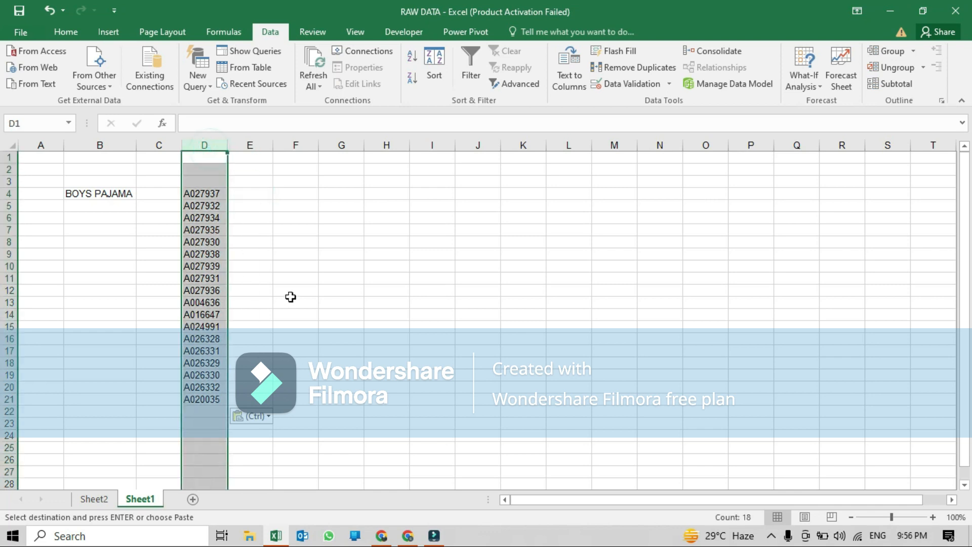
left_click(579, 79)
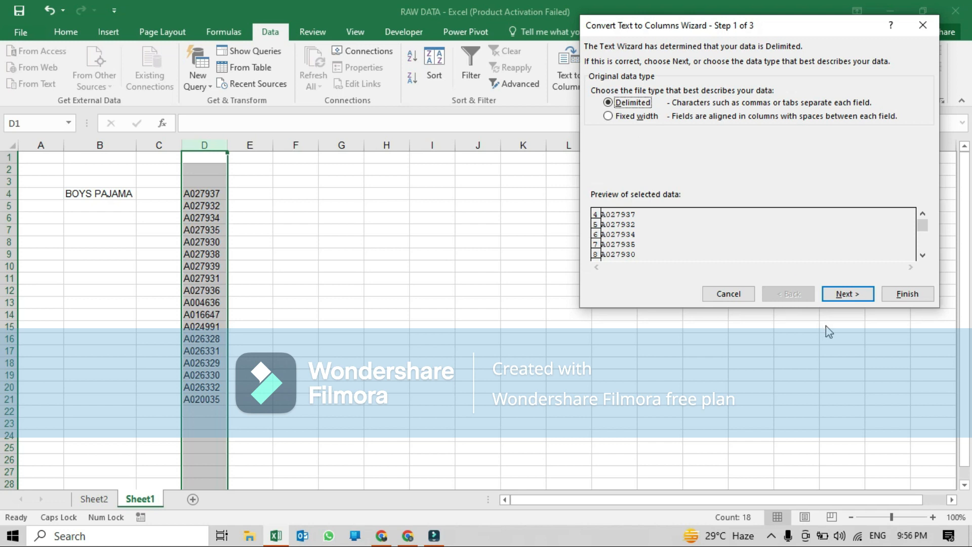
left_click(855, 303)
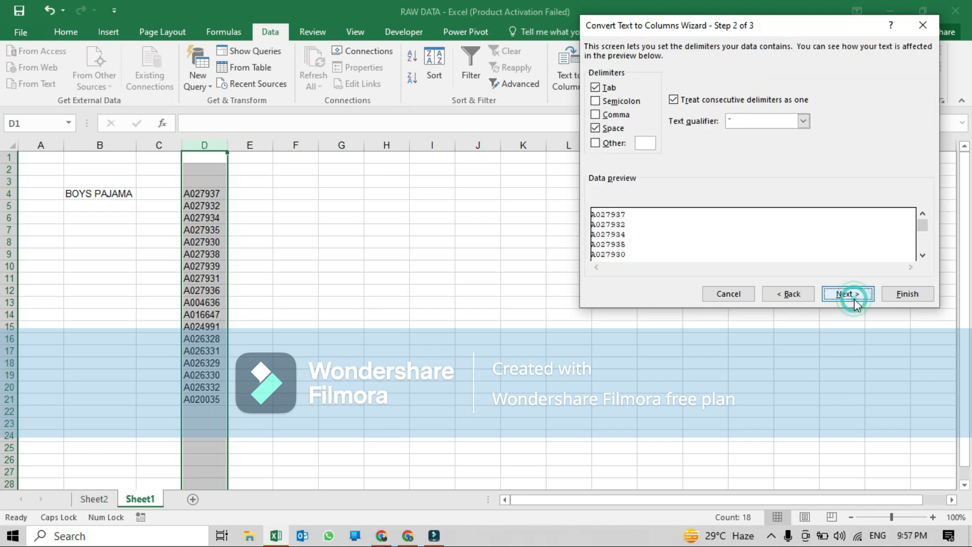
left_click(596, 128)
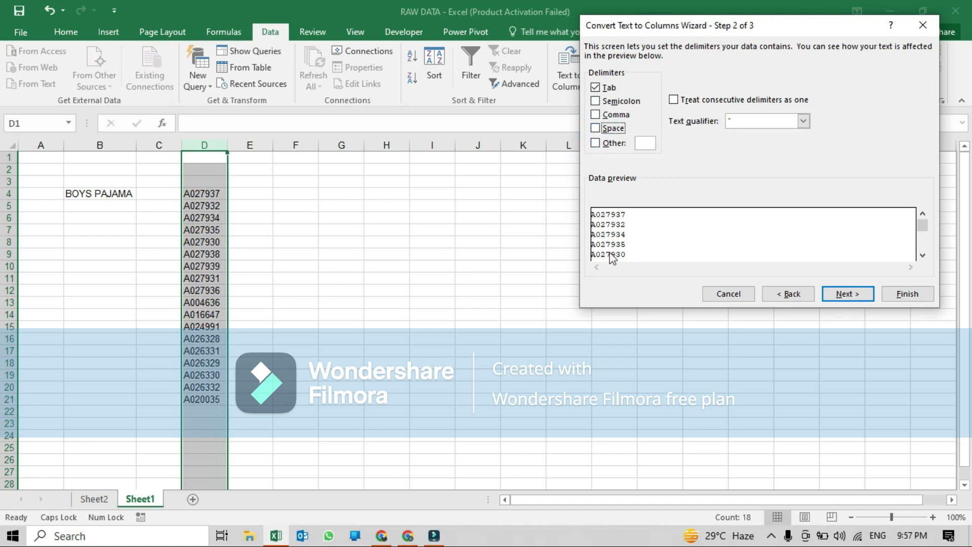
left_click(595, 143)
type("0")
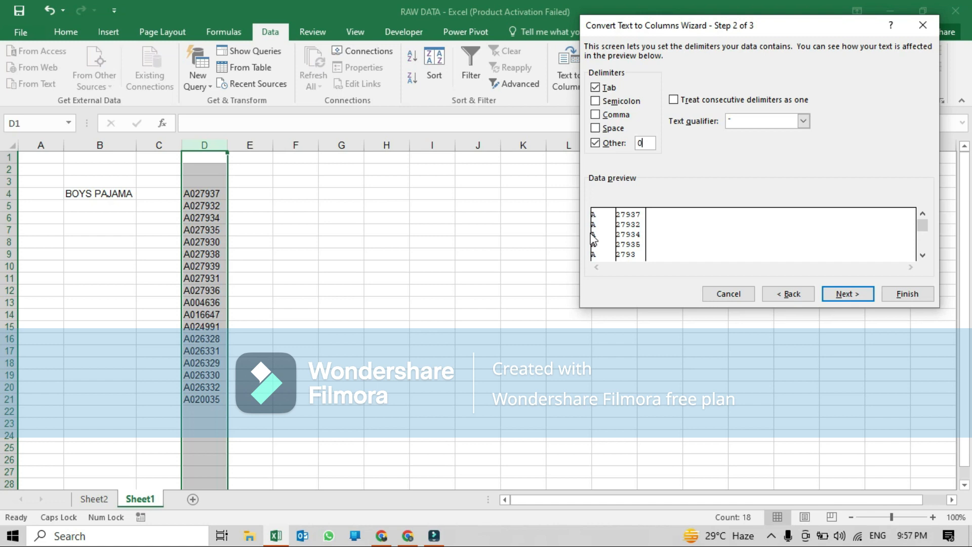
- Switch to fixed width and add a column break after the first character, splitting the codes
left_click(789, 295)
left_click(625, 118)
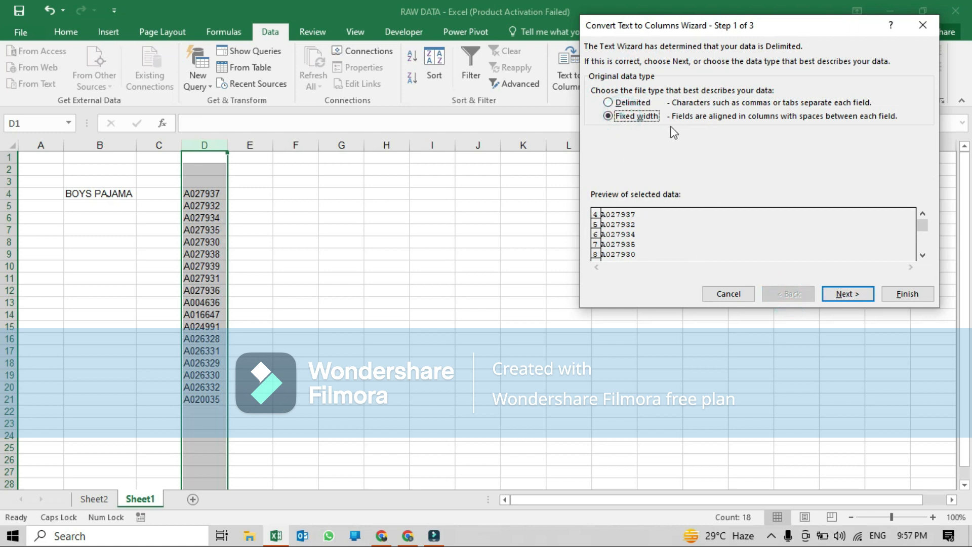
left_click(849, 297)
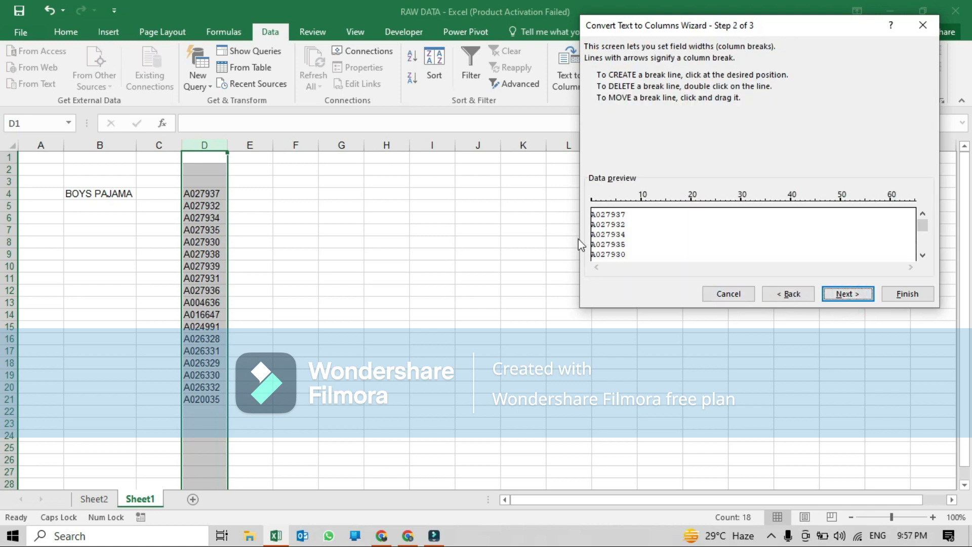
left_click(598, 202)
left_click(841, 294)
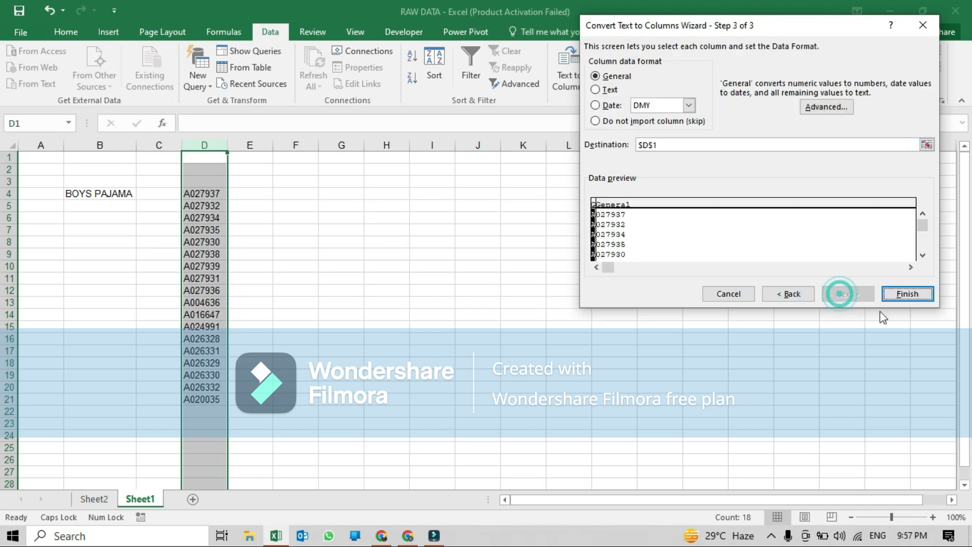
left_click(905, 293)
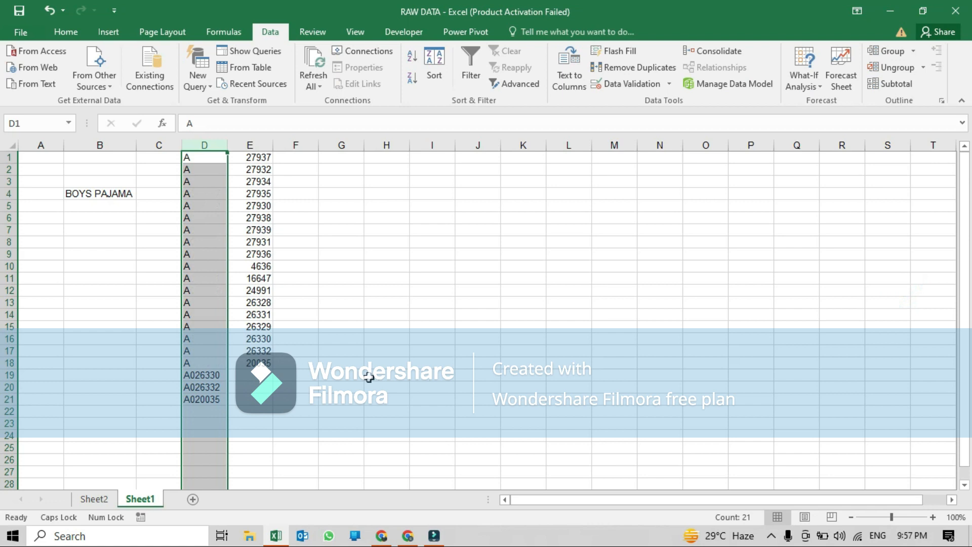
- Delete the unsplit codes left in D19 through D23
scroll(353, 373, "down", 8)
scroll(353, 372, "up", 8)
left_click_drag(202, 375, 199, 420)
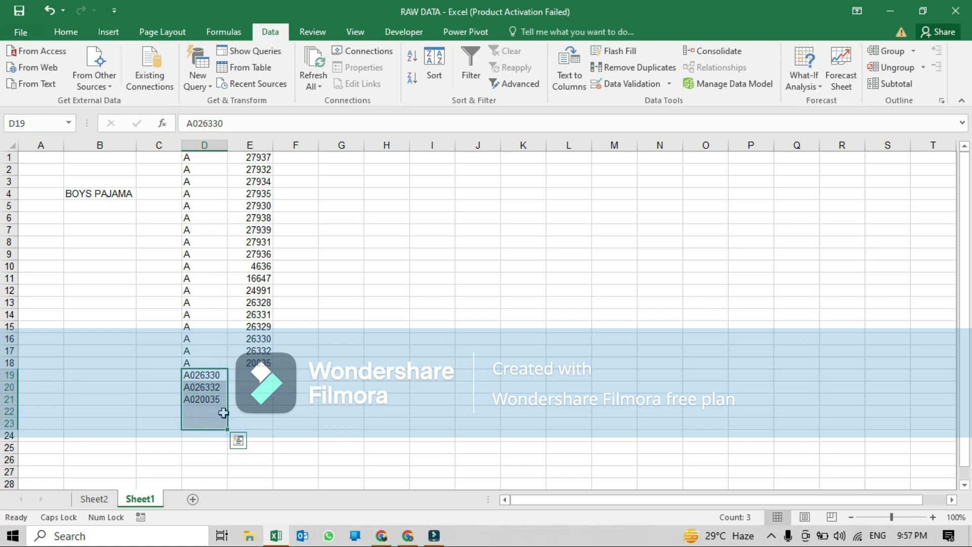
key("Delete")
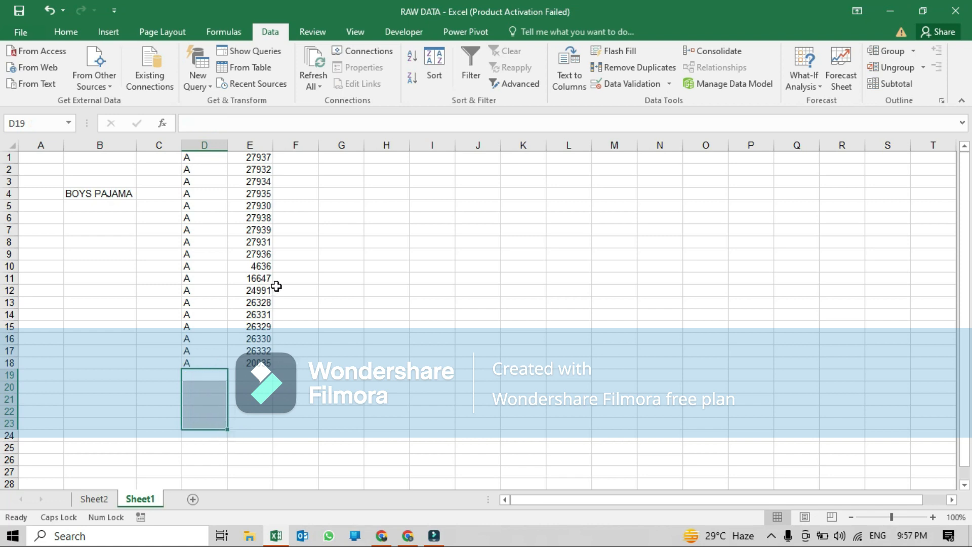
- Undo the deletion and the fixed-width split so column D holds the original item codes again
left_click_drag(206, 159, 267, 362)
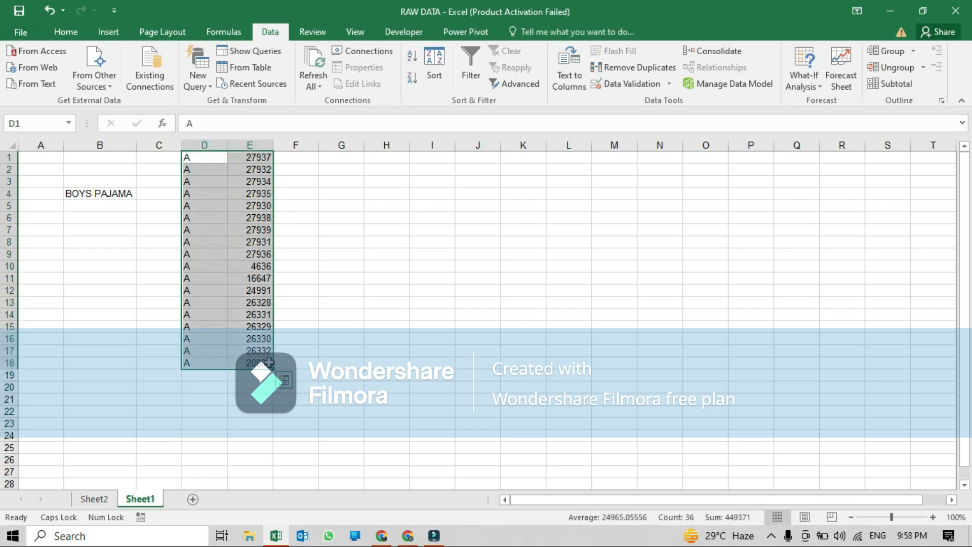
key("ctrl+z")
key("ctrl+z")
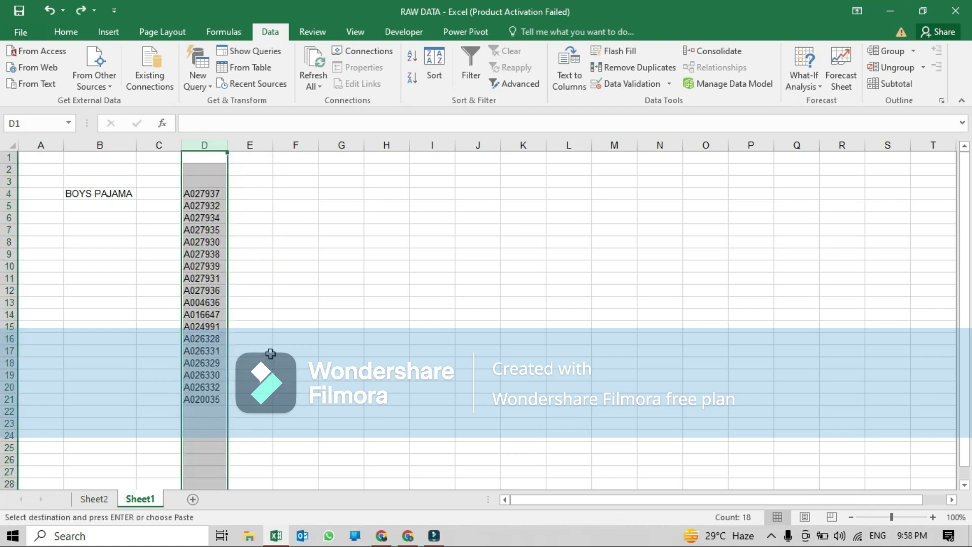
- Enter A in E4, then Flash Fill column E down to E21 to extract each code's letter prefix
left_click(246, 195)
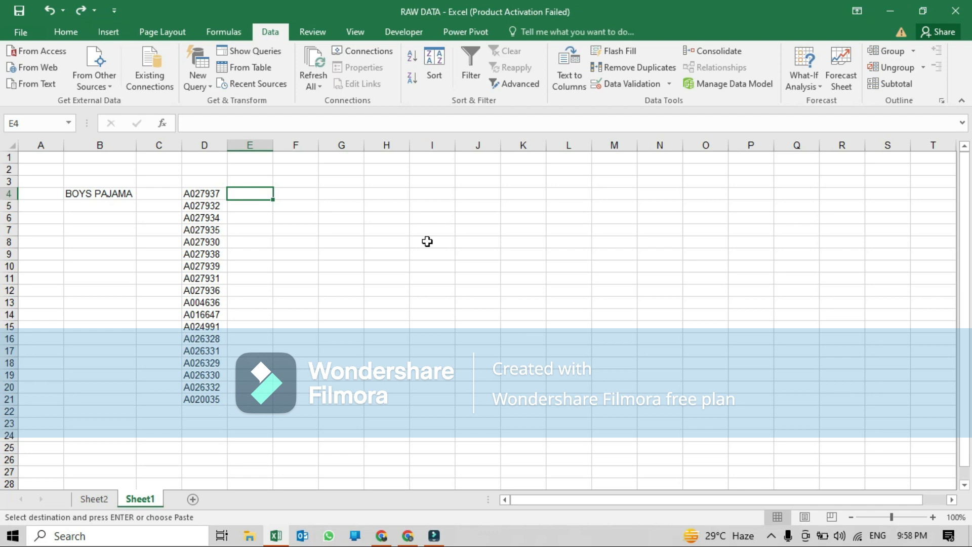
type("A")
key("Return")
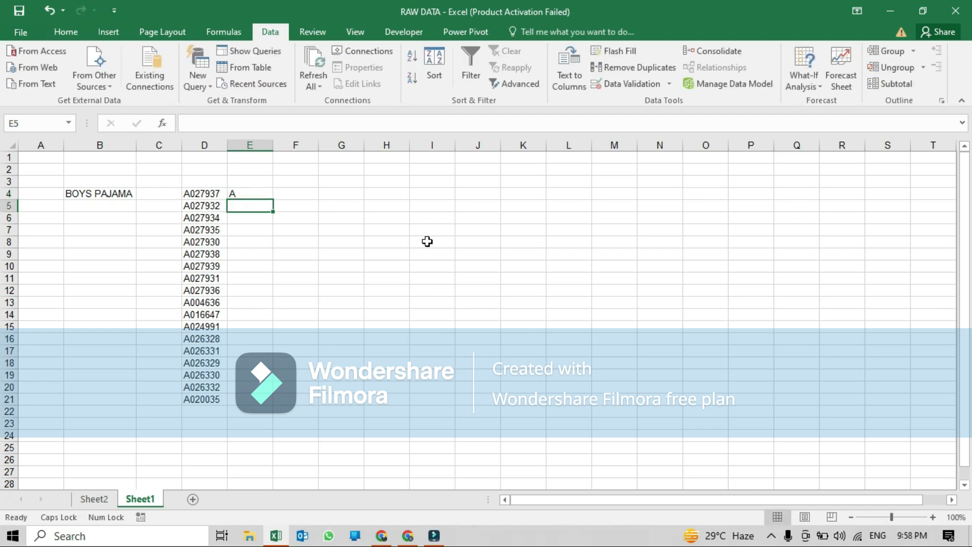
left_click(66, 32)
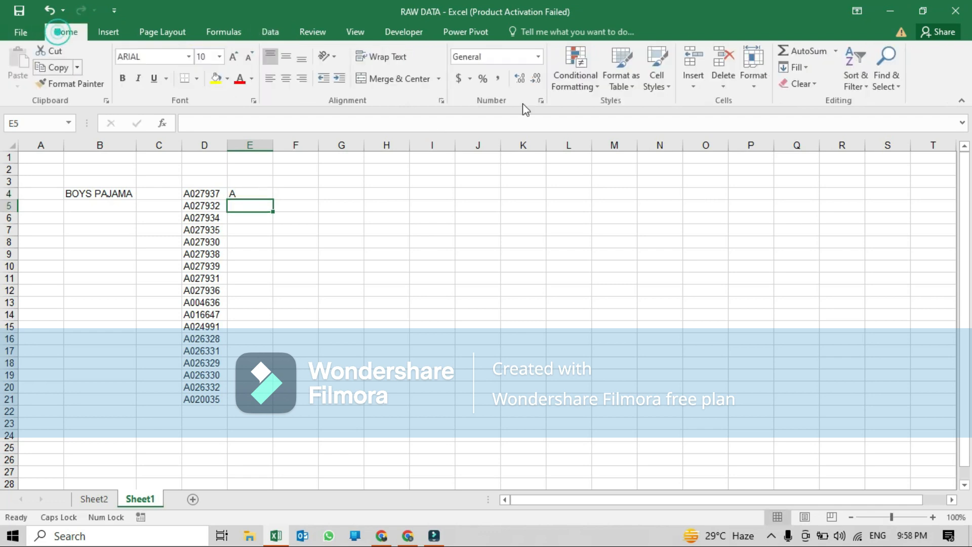
left_click(795, 67)
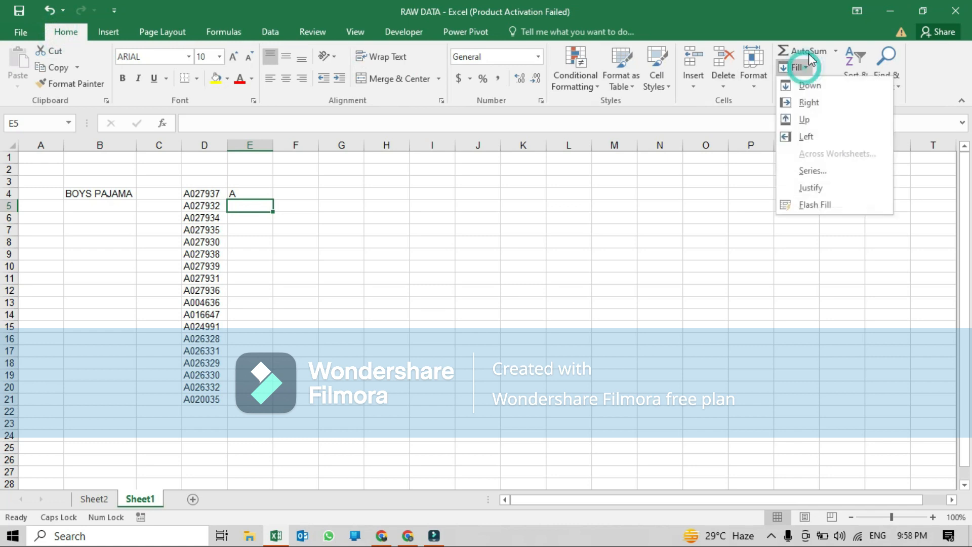
left_click(242, 193)
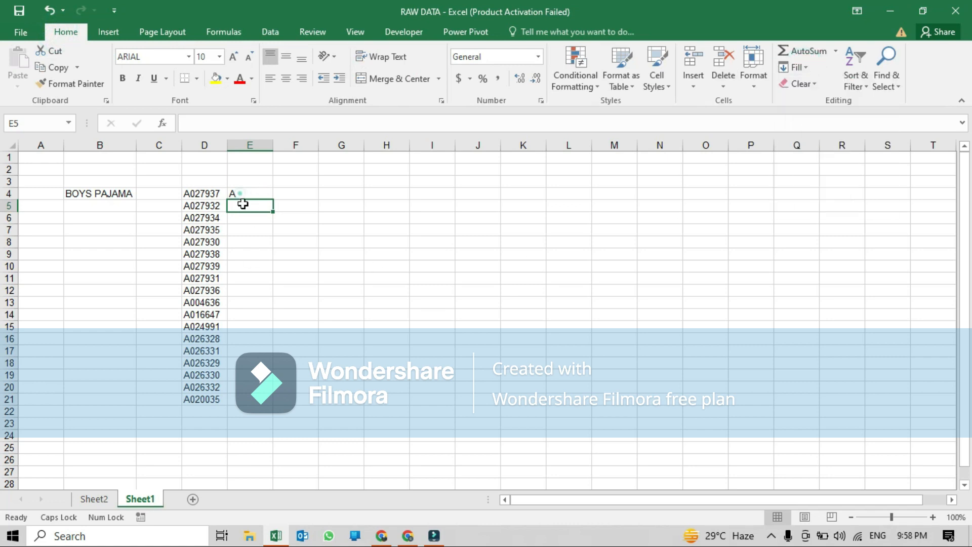
left_click_drag(254, 193, 255, 400)
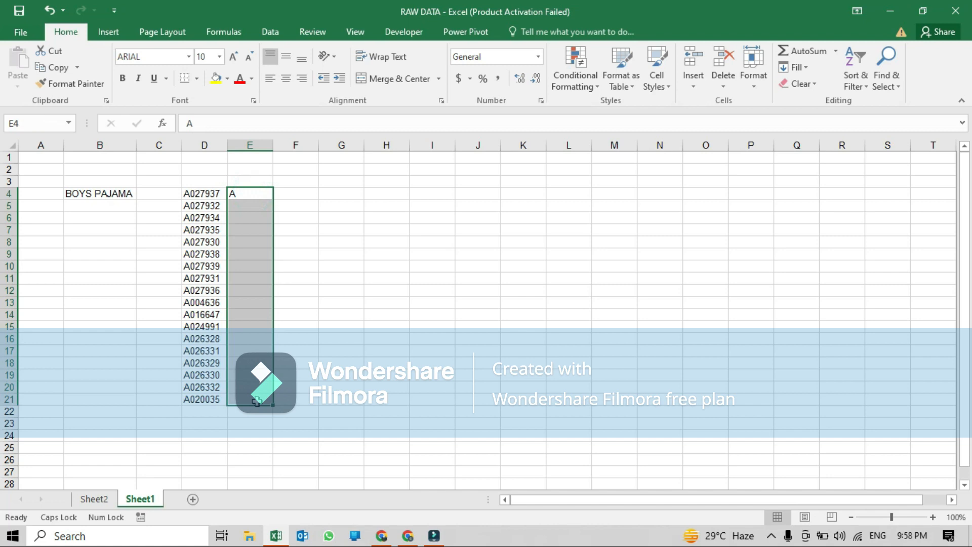
left_click(789, 71)
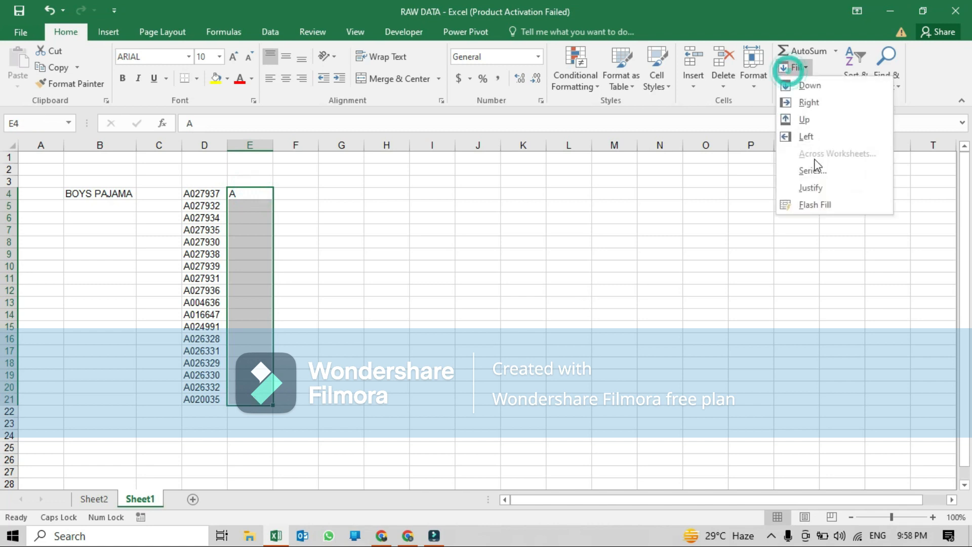
left_click(817, 209)
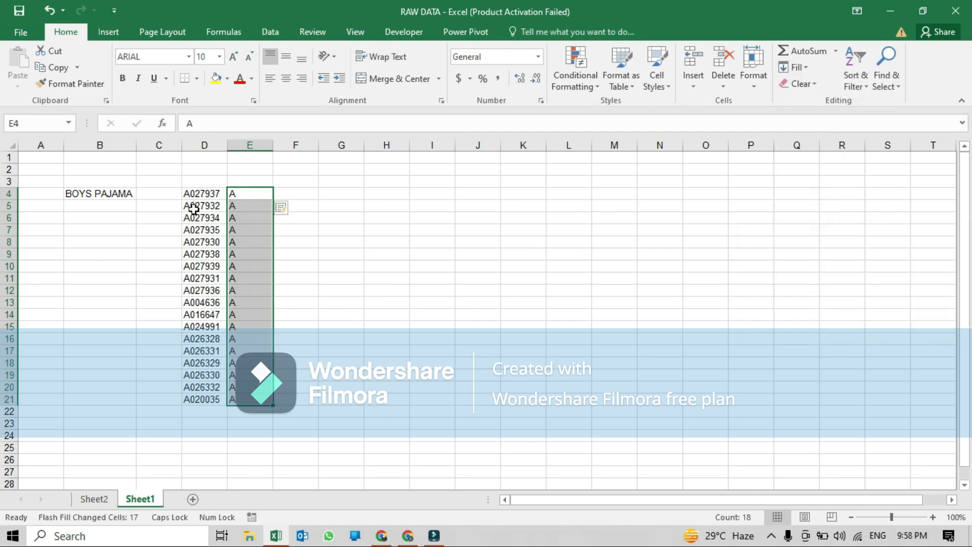
- Enter the first code's number 027937 in F4 as an example for the numeric part
left_click_drag(189, 194, 205, 398)
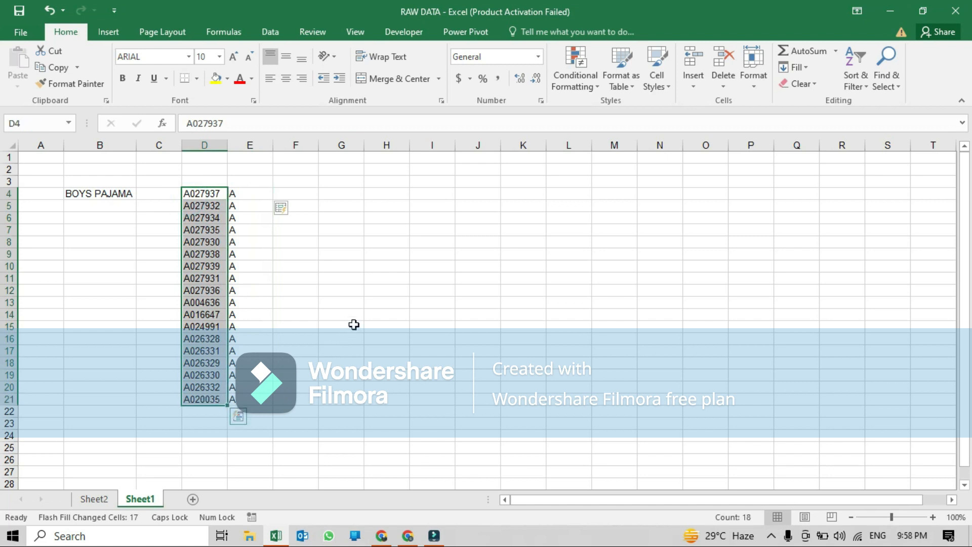
left_click(283, 195)
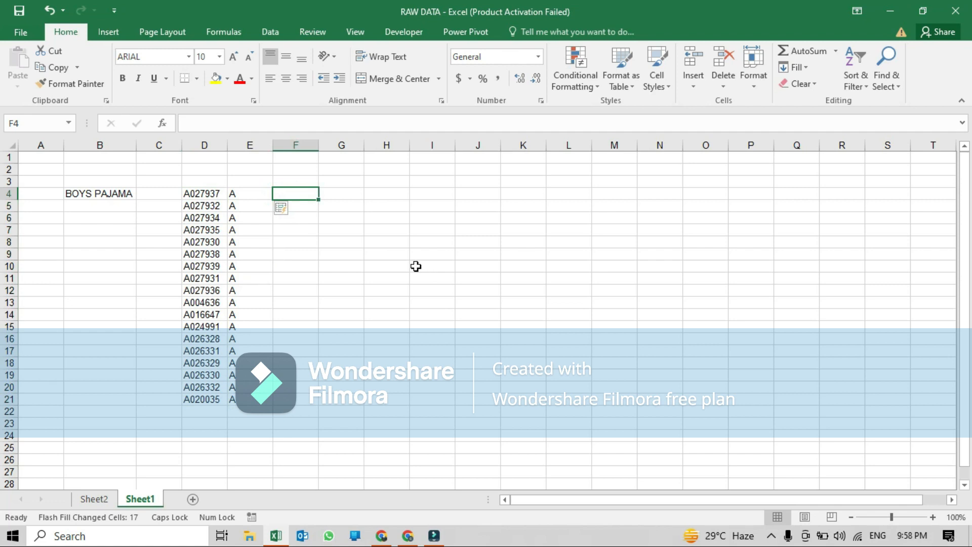
type("02")
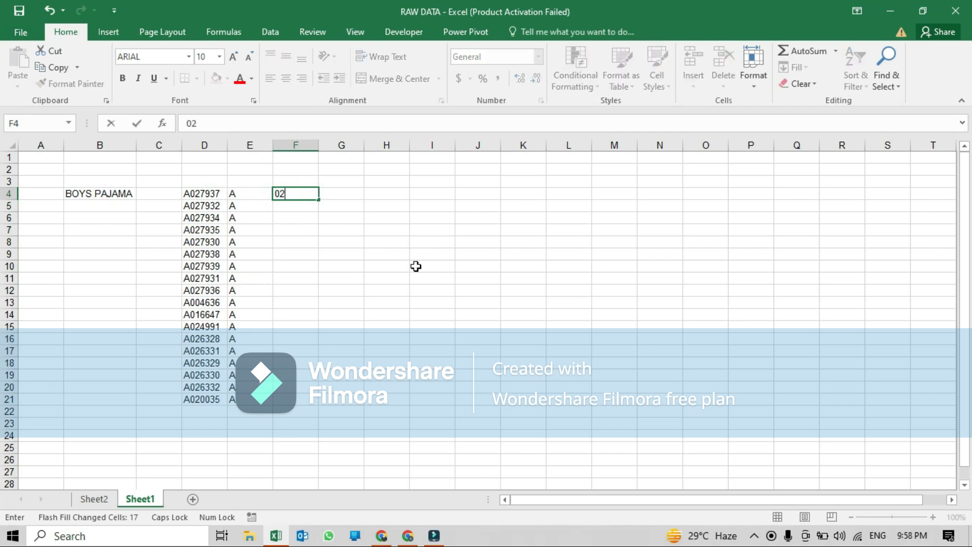
type("7937")
key("Return")
key("Up")
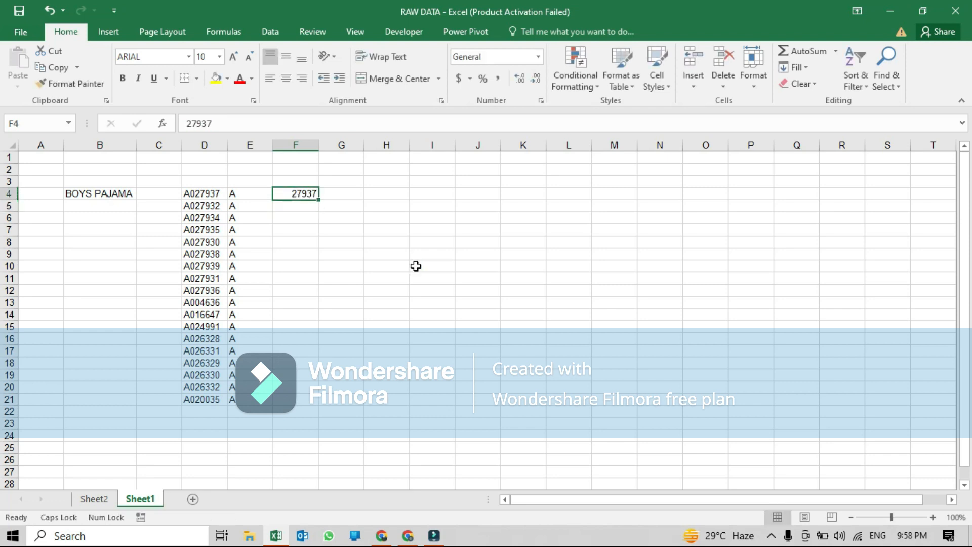
- Flash Fill F4 through F21 with the numeric parts of the item codes and check the last rows
key("ctrl+shift+Down")
key("ctrl+shift+Up")
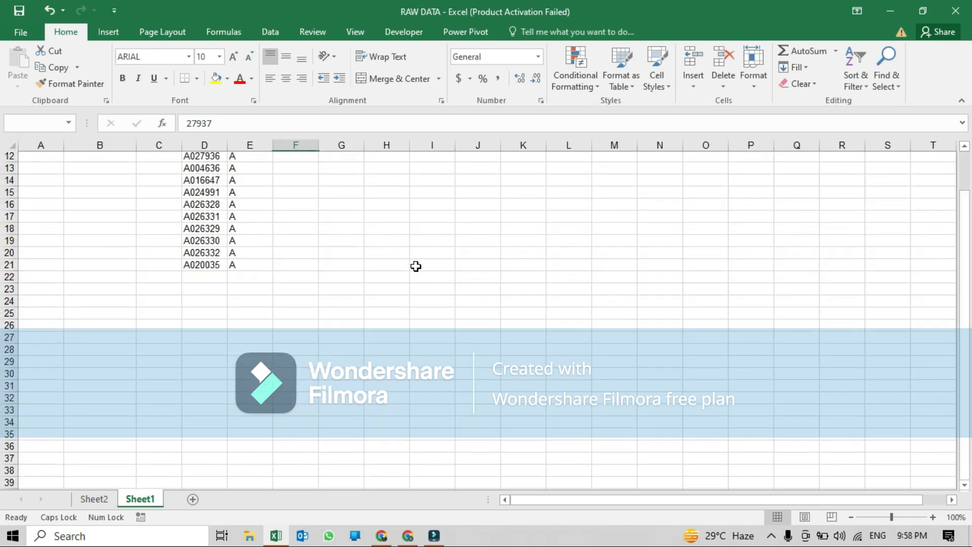
key("shift+Down")
key("shift+Down")
key("shift+Down")
key("shift+Down")
key("shift+Down")
key("shift+Down")
key("shift+Down")
key("shift+Down")
key("shift+Down")
key("shift+Down")
key("shift+Down")
key("shift+Down")
key("shift+Down")
key("shift+Down")
key("shift+Down")
key("shift+Down")
key("shift+Down")
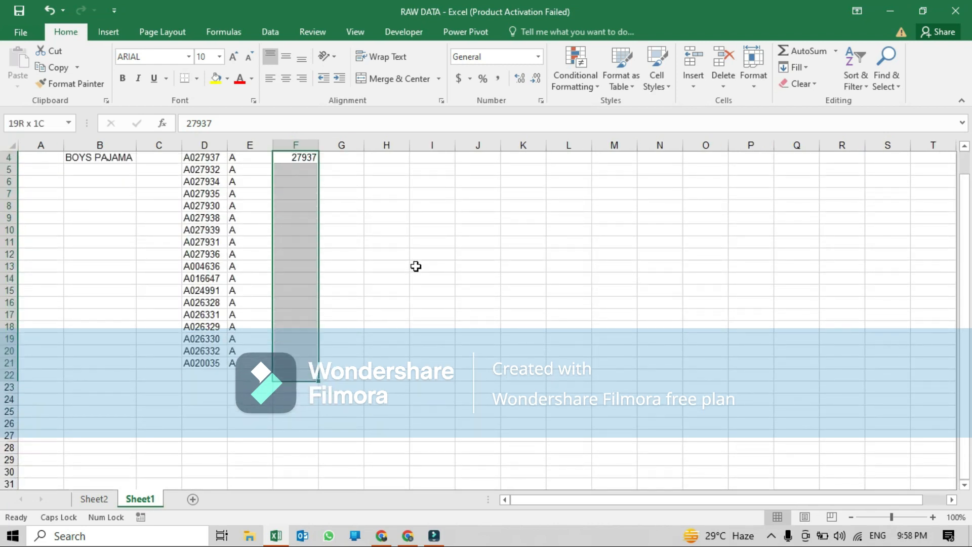
left_click(793, 68)
left_click(812, 205)
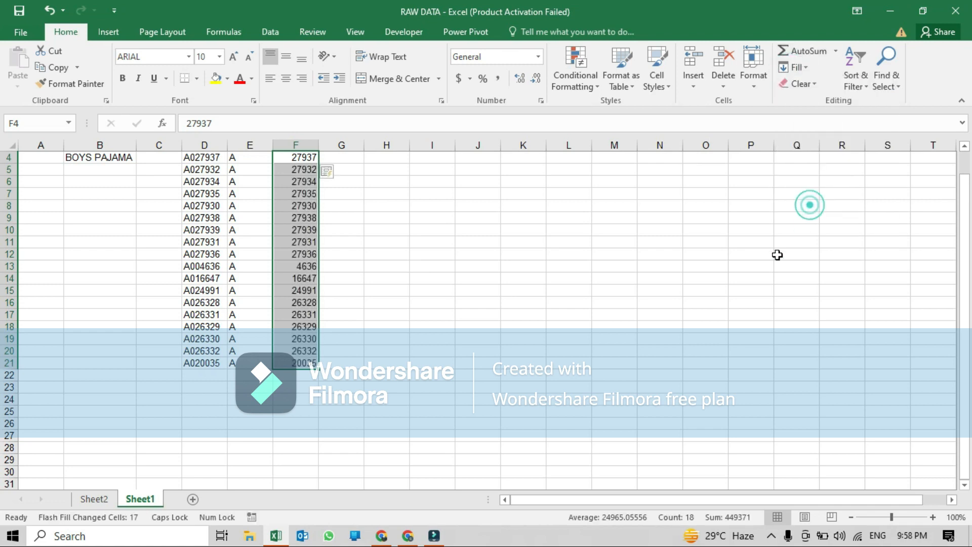
left_click(194, 364)
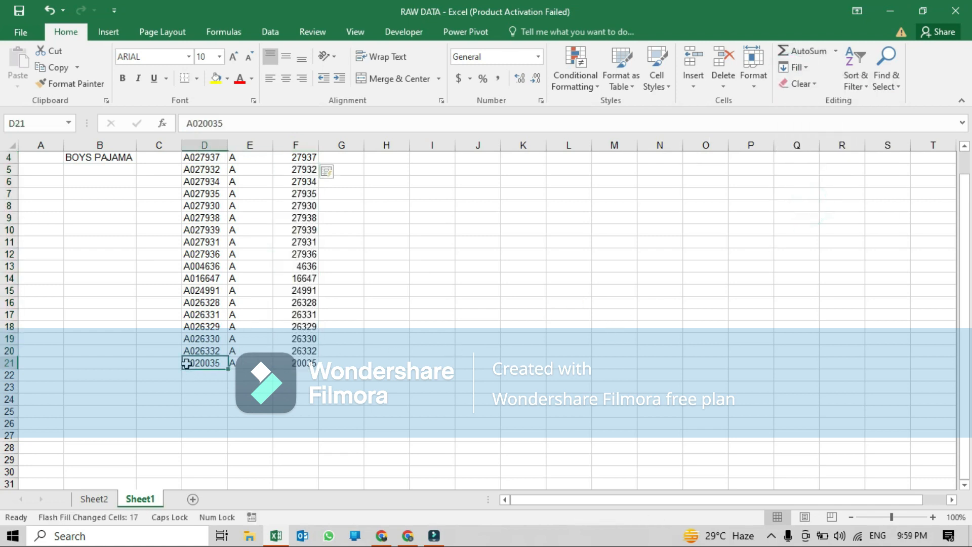
left_click(303, 350)
scroll(306, 175, "up", 1)
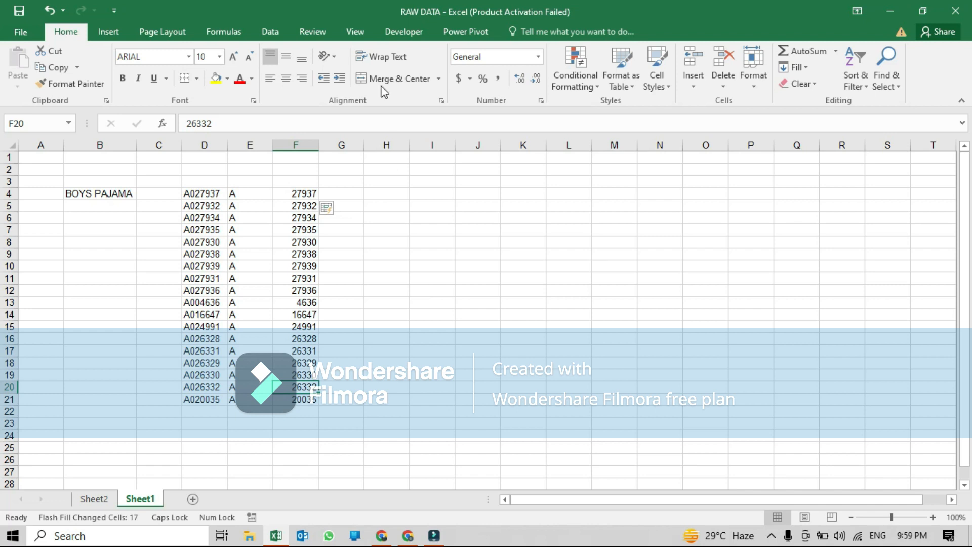
- Enter =CONCATENATE(E4," ",F4) in H4 to join the prefix and number with a space
left_click(263, 33)
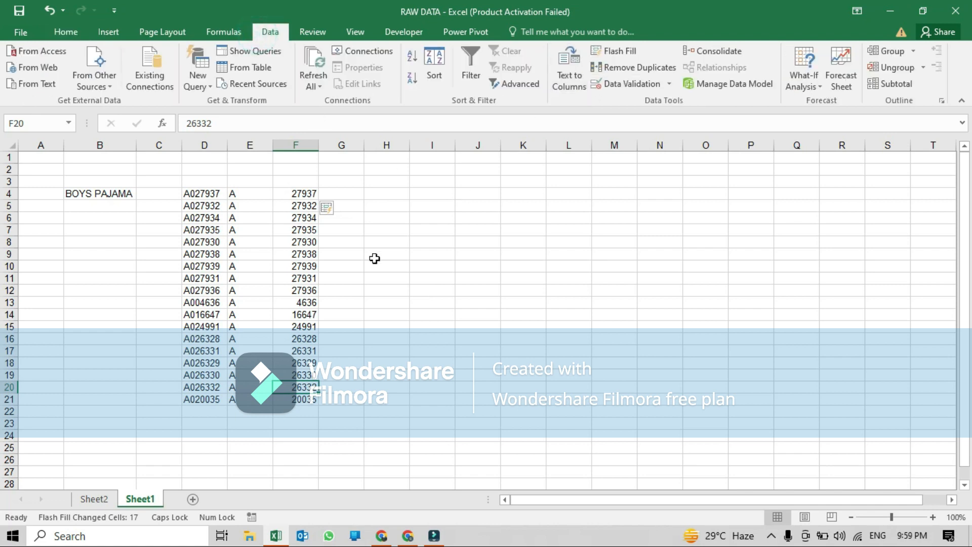
left_click(382, 195)
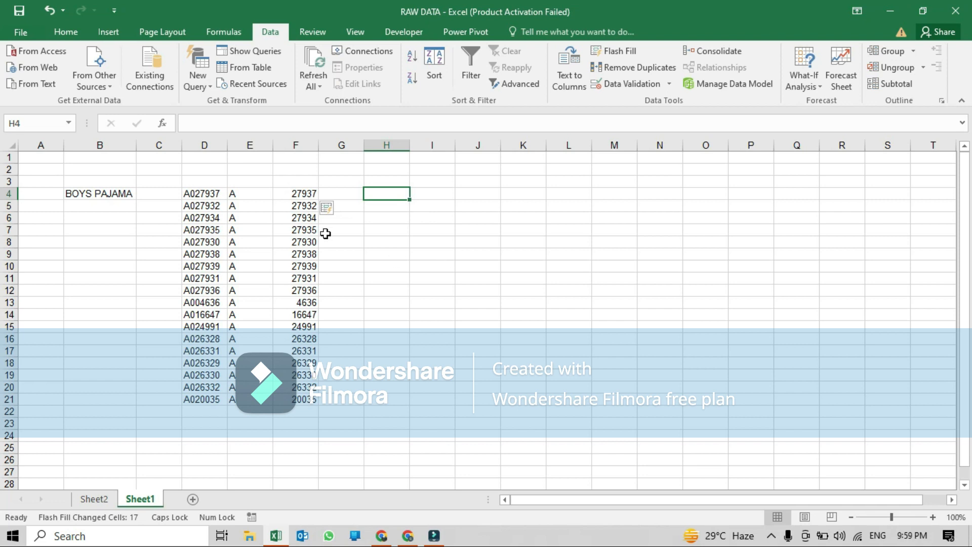
left_click(396, 145)
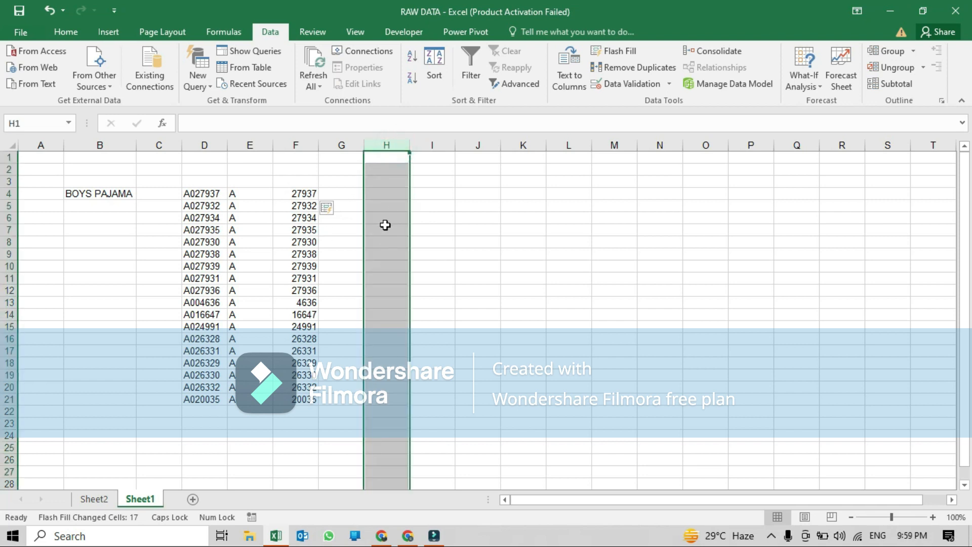
left_click(382, 193)
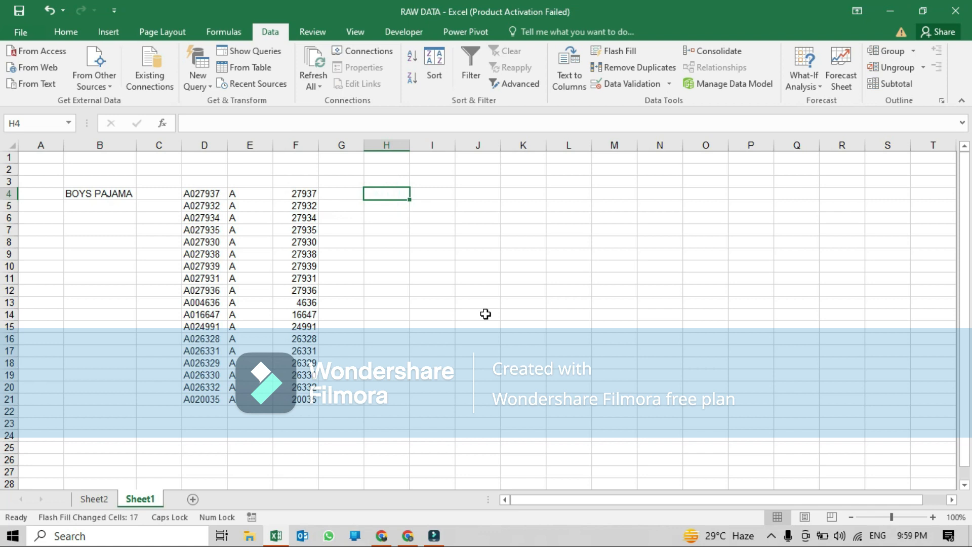
type("=CON")
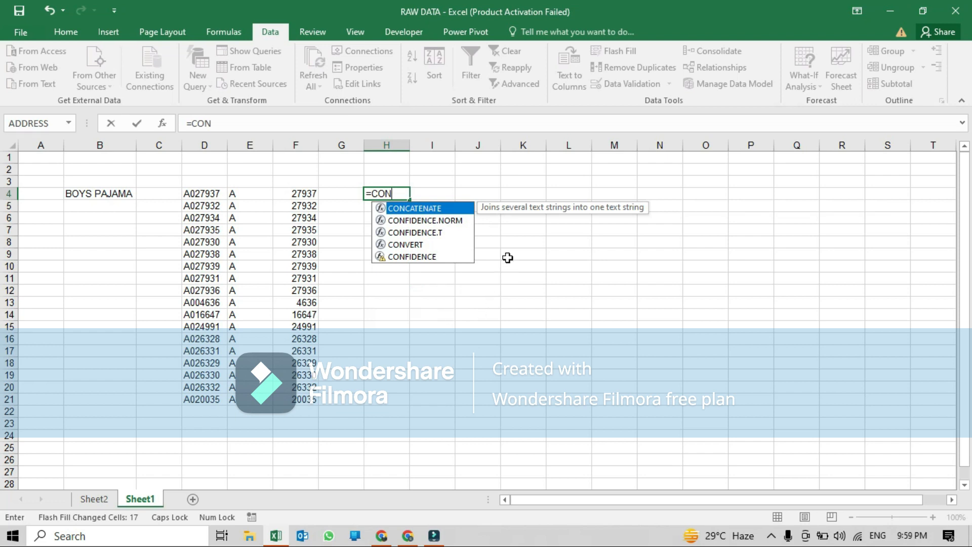
key("Tab")
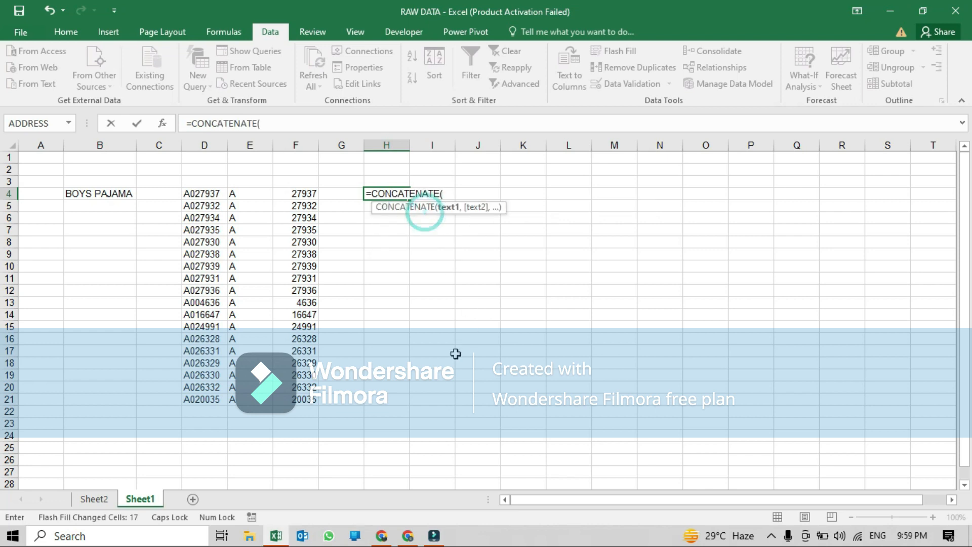
left_click(251, 194)
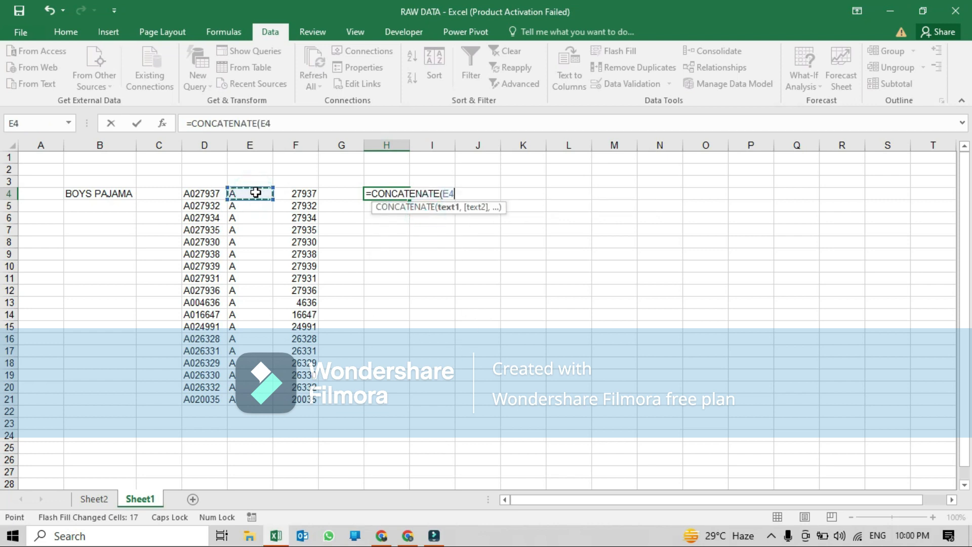
type(",")
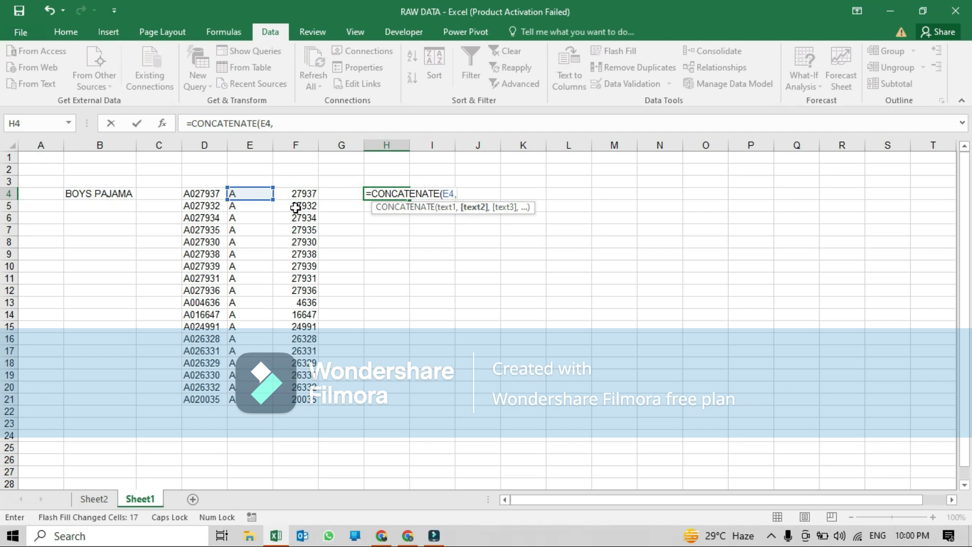
type("\"\"")
key("Left")
key("Right")
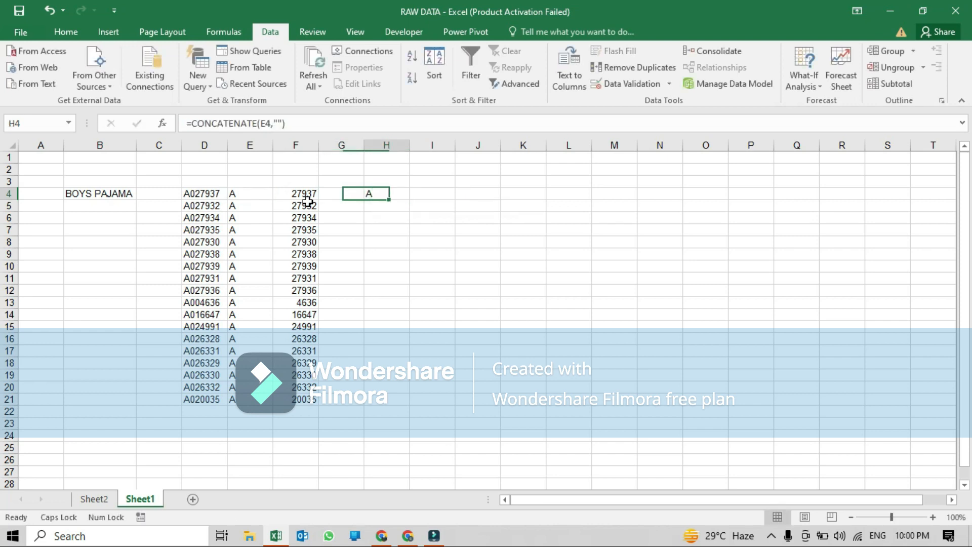
left_click(283, 124)
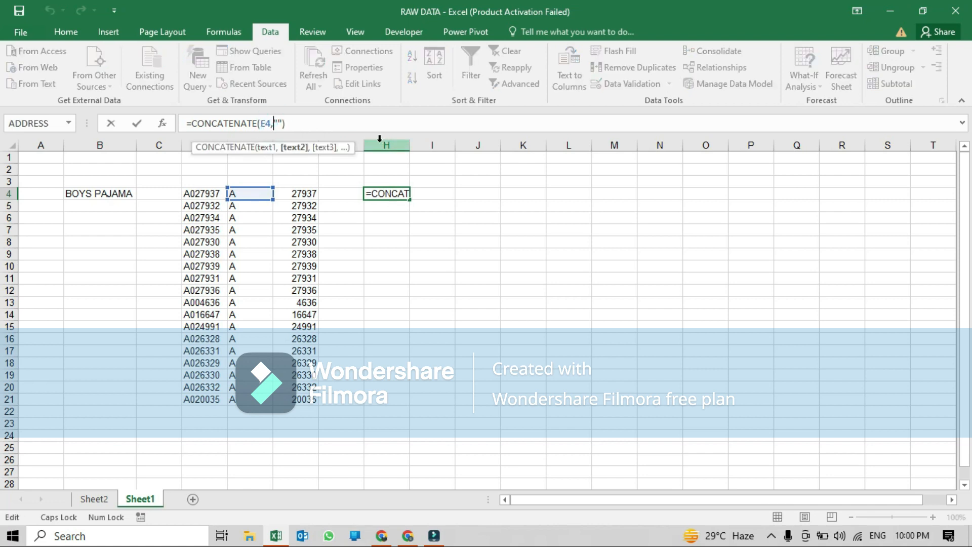
key("Right")
type(",")
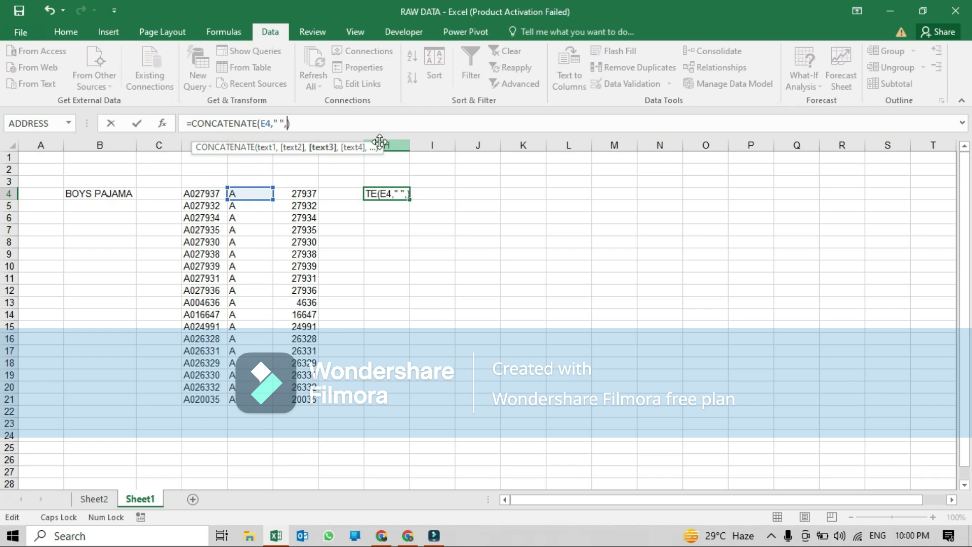
left_click(306, 194)
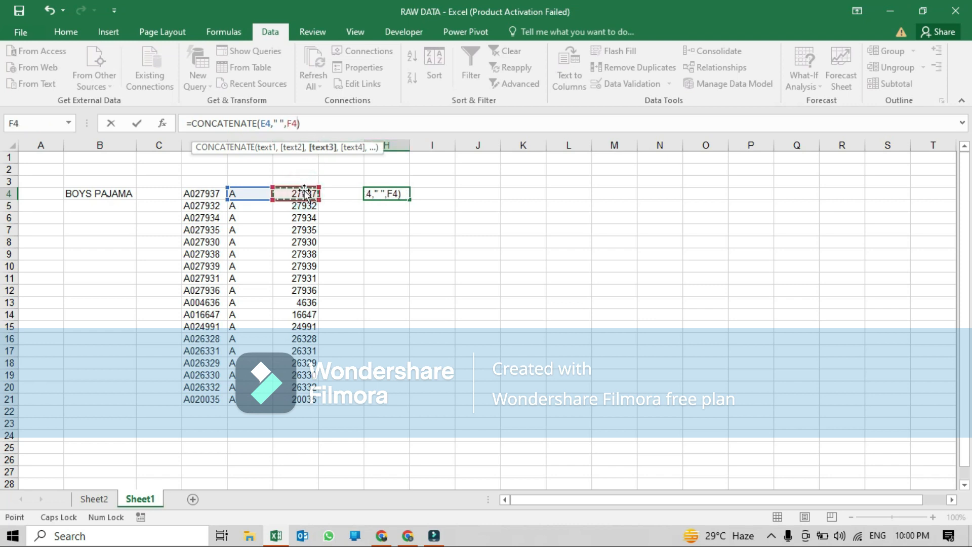
key("Return")
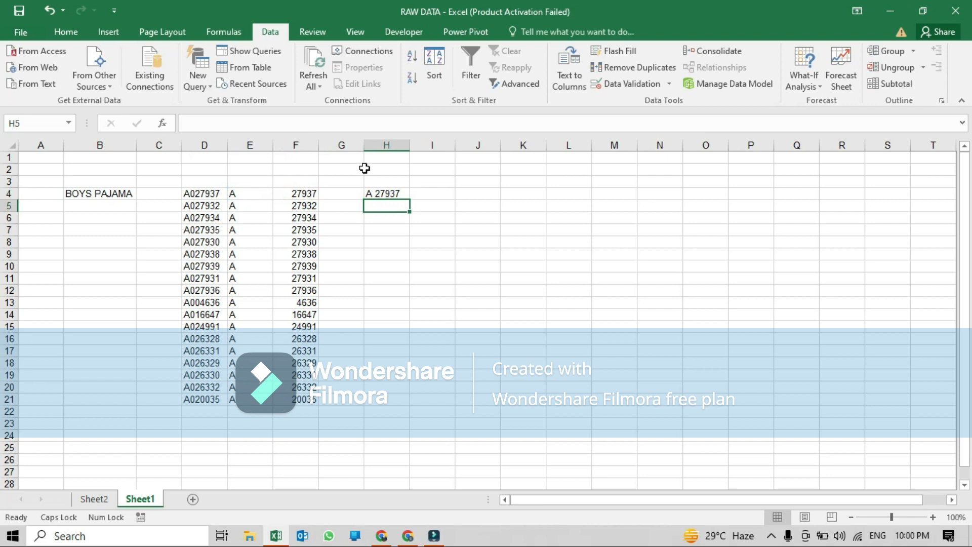
left_click(375, 195)
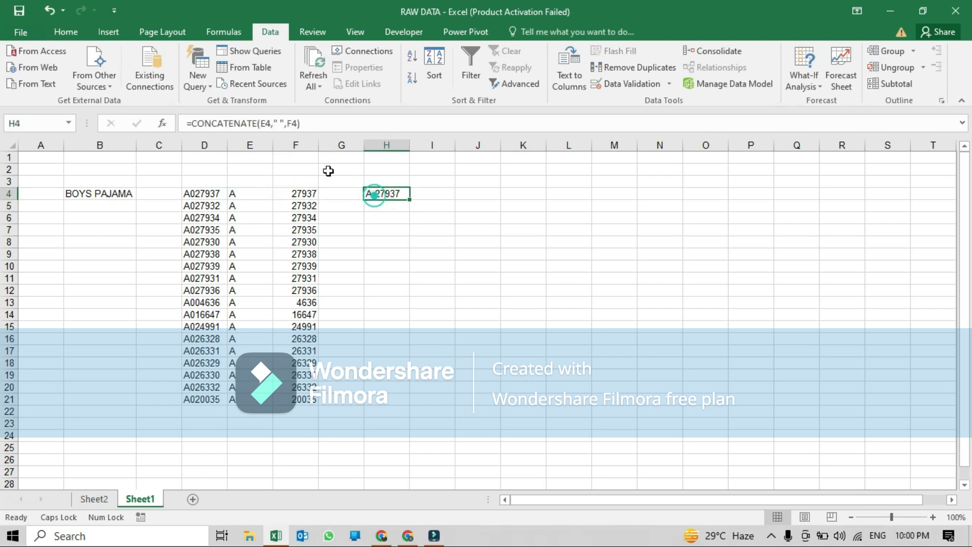
- Edit the H4 formula to =CONCATENATE(E4,"0",F4) so a 0 joins the prefix and number
left_click(283, 124)
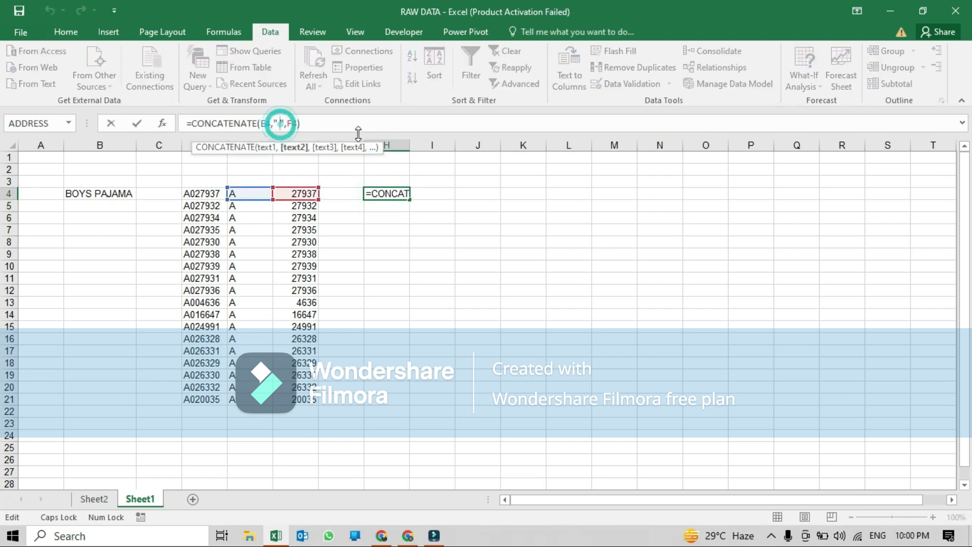
key("BackSpace")
type("0")
key("Return")
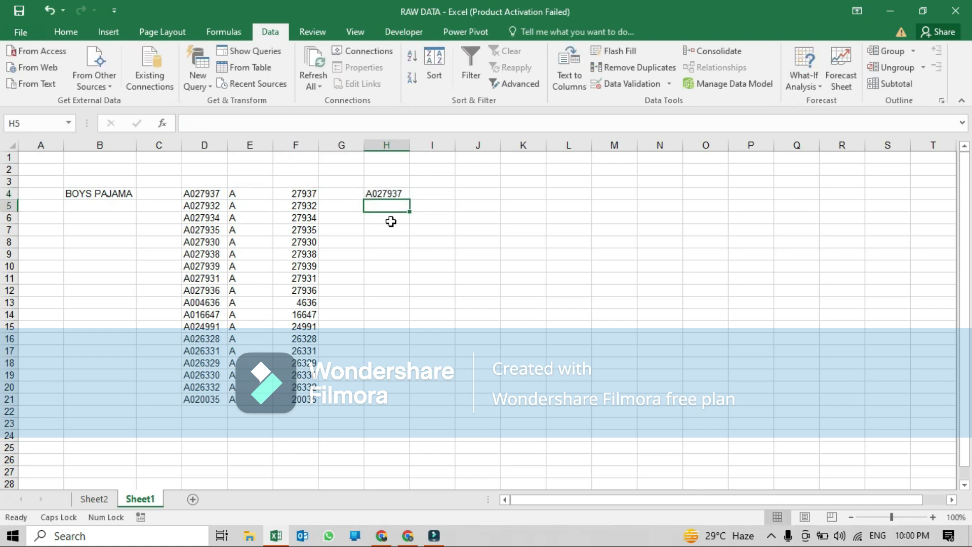
left_click(395, 193)
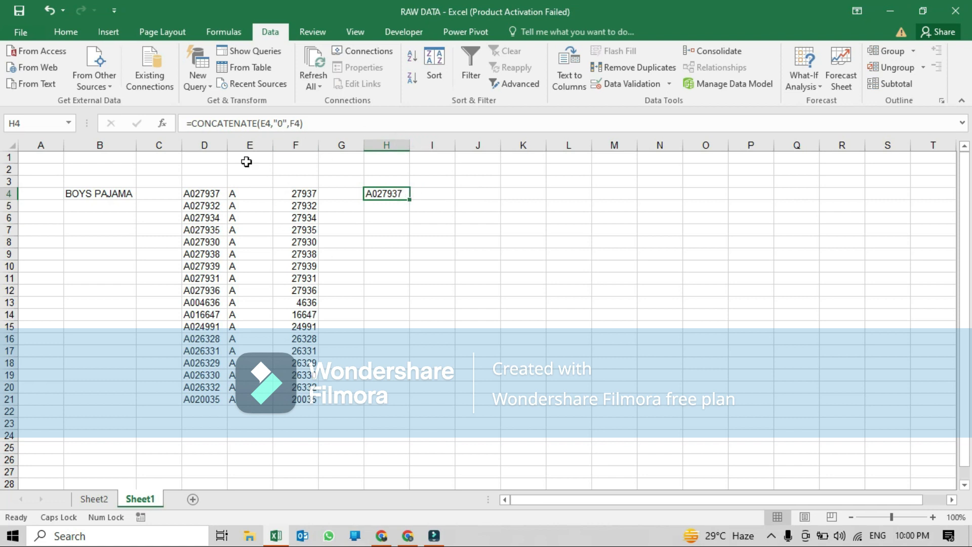
- Enter =E4&"0"&F4 in I4 to join the prefix and number with the ampersand operator, and compare it with H4
left_click(430, 193)
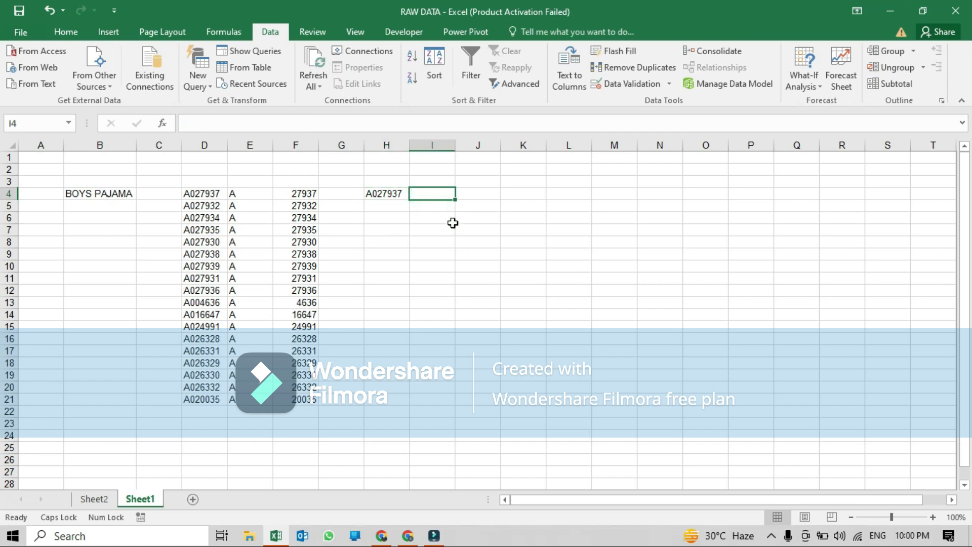
type("=")
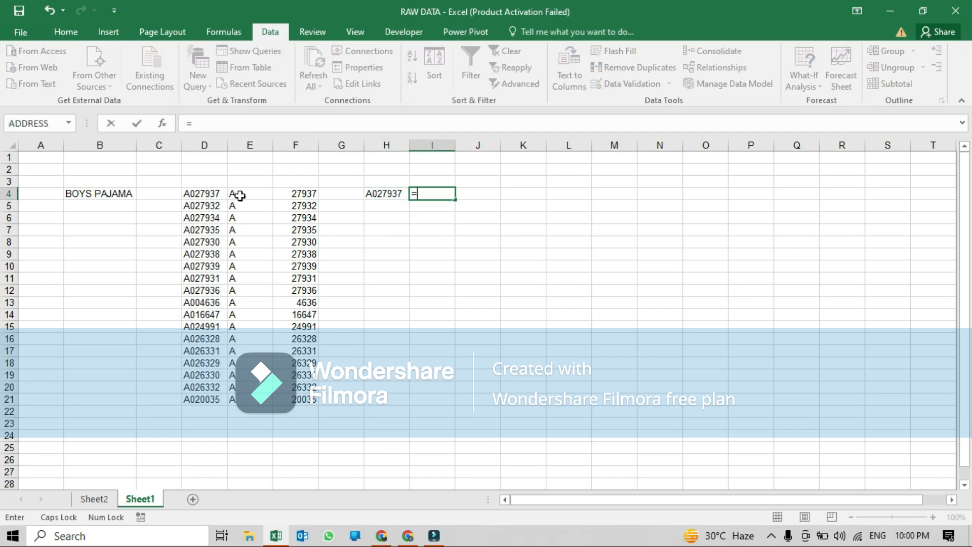
left_click(240, 195)
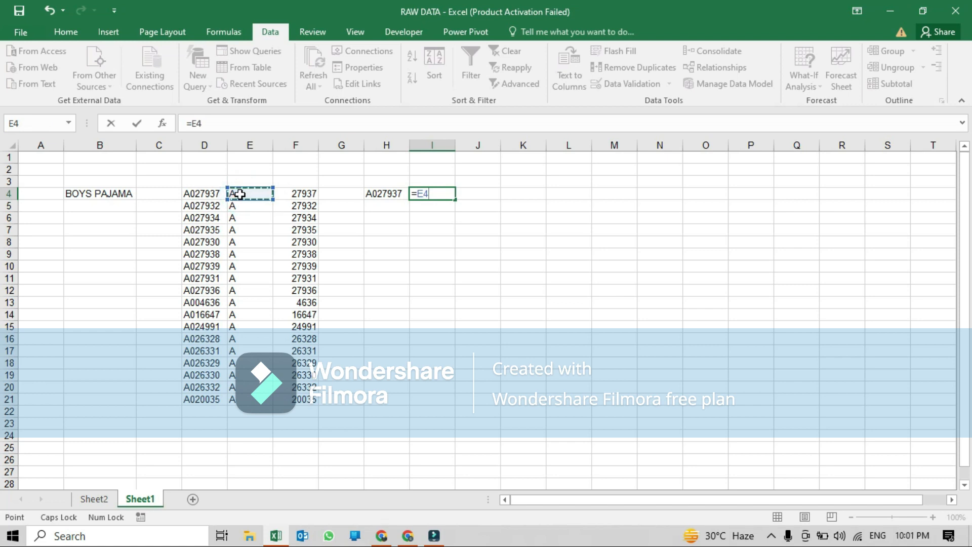
type("&\"\"")
left_click(211, 122)
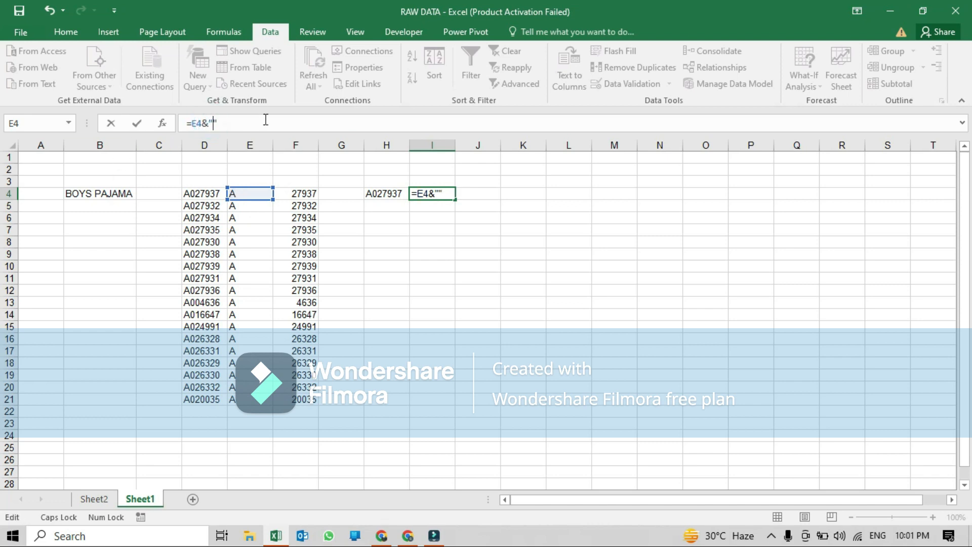
type("0")
left_click(261, 122)
type("&")
left_click(296, 193)
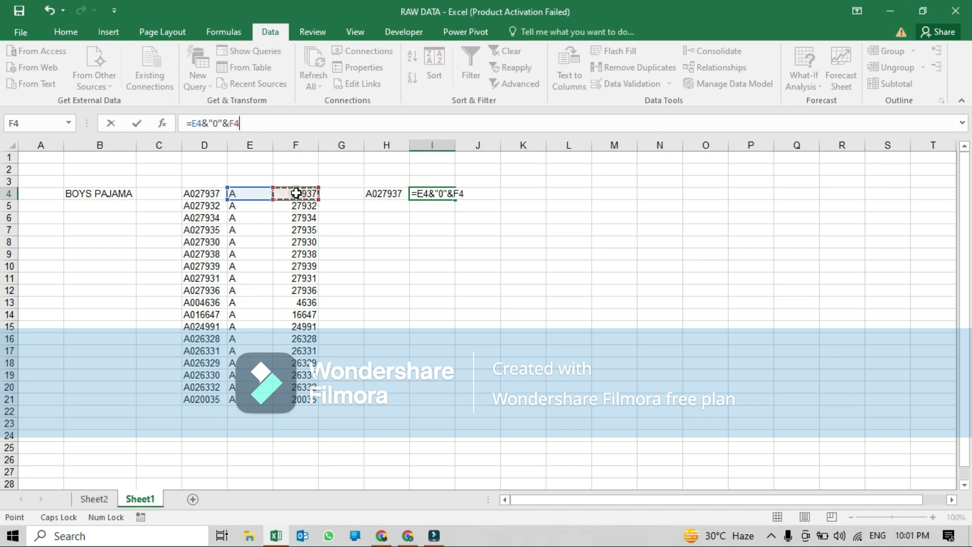
key("Return")
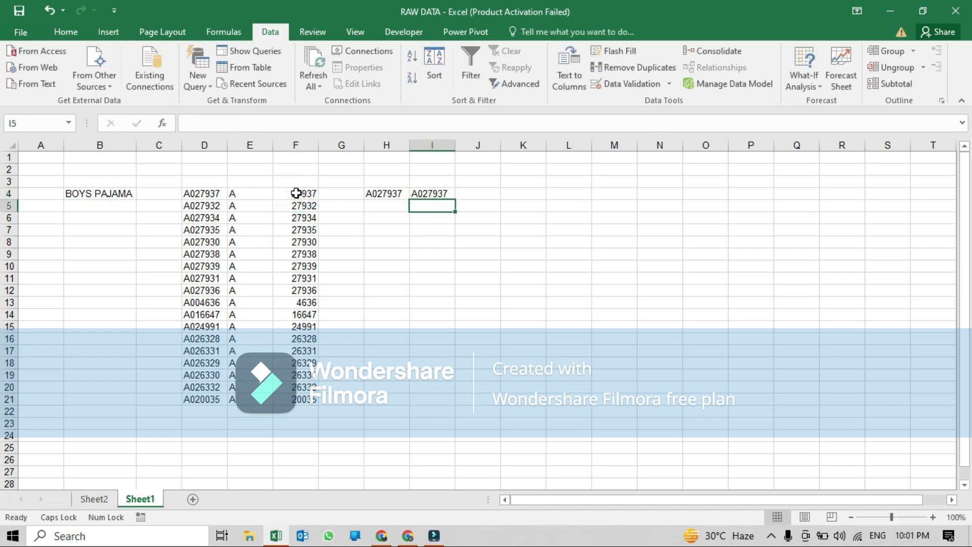
left_click(441, 195)
left_click(400, 198)
left_click(435, 194)
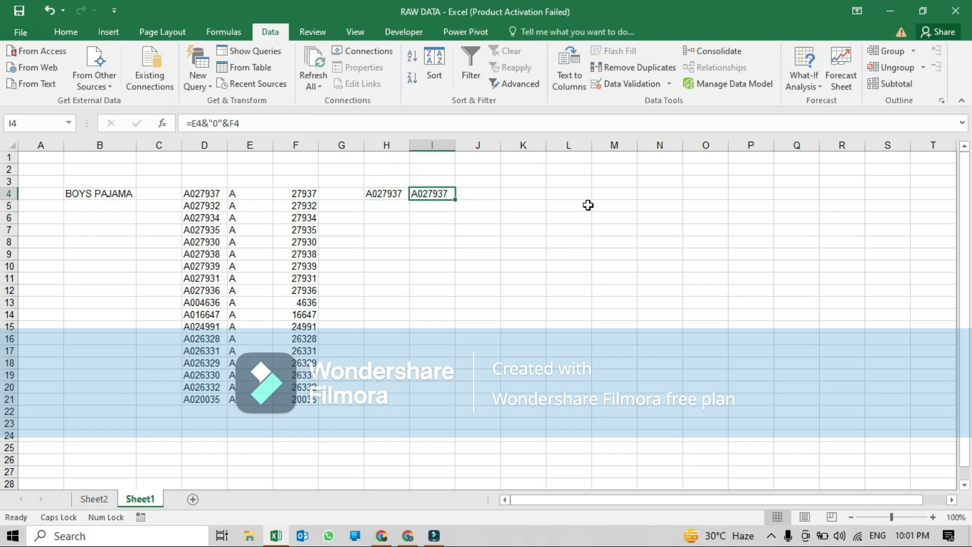
left_click(401, 243)
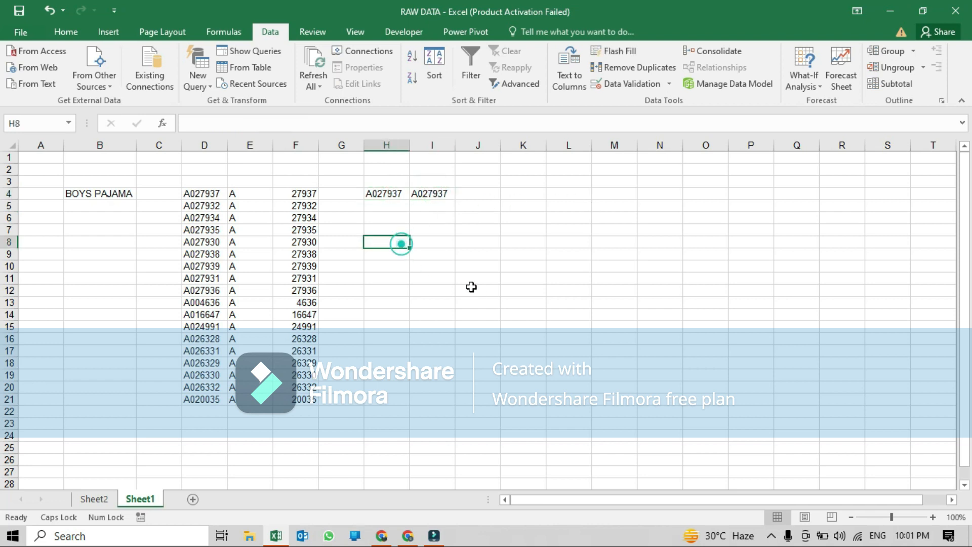